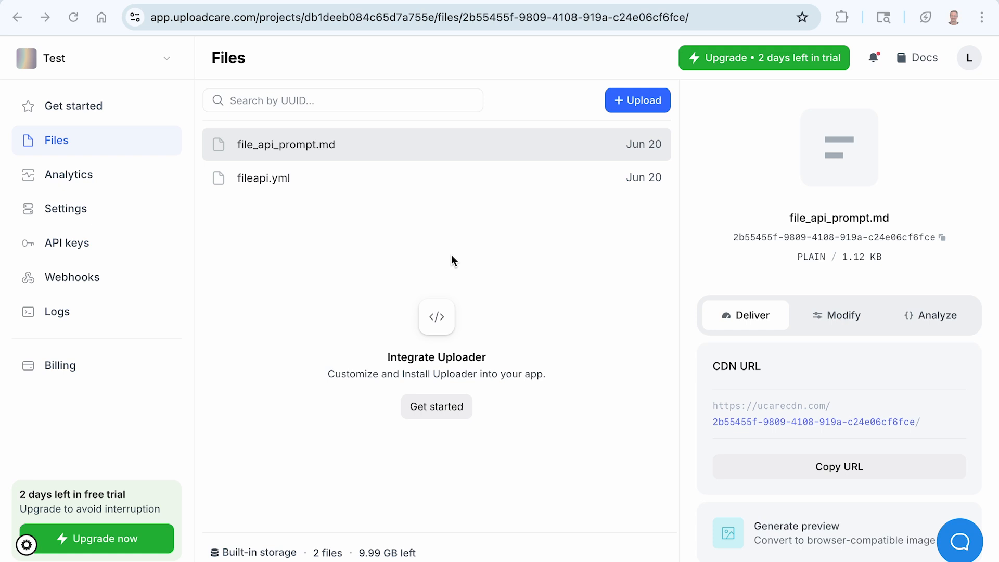
# - Switch to Postman and send the File Upload jpg request after reviewing its URL, parameters, authorization and form-data body
pyautogui.press('super+Tab')
pyautogui.press('super+Tab')
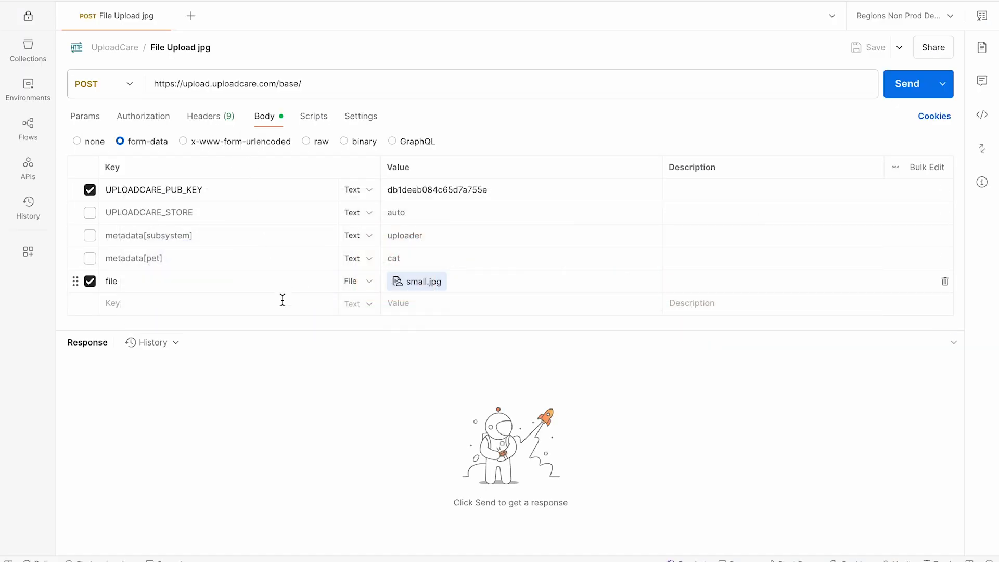
pyautogui.tripleClick(232, 83)
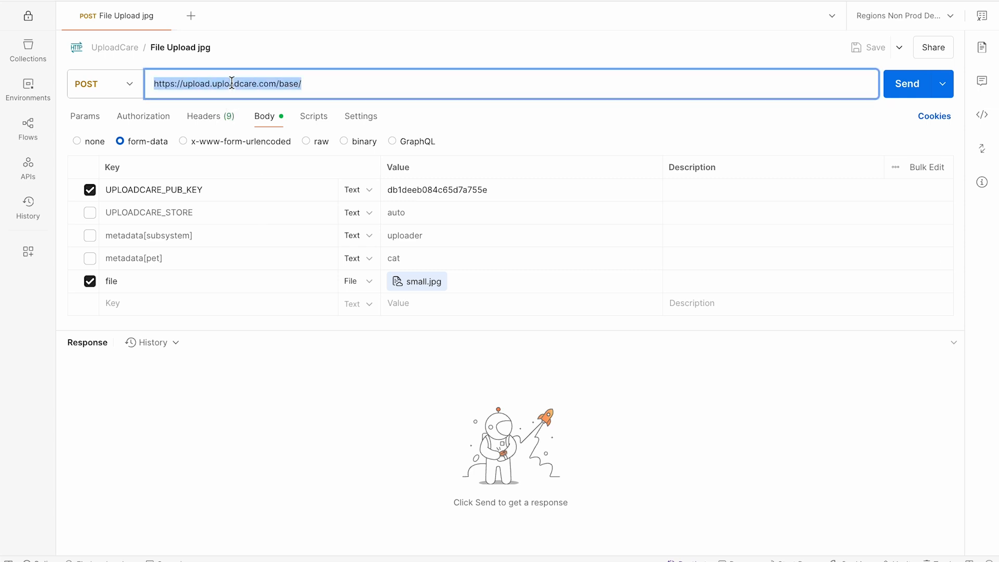
pyautogui.click(94, 119)
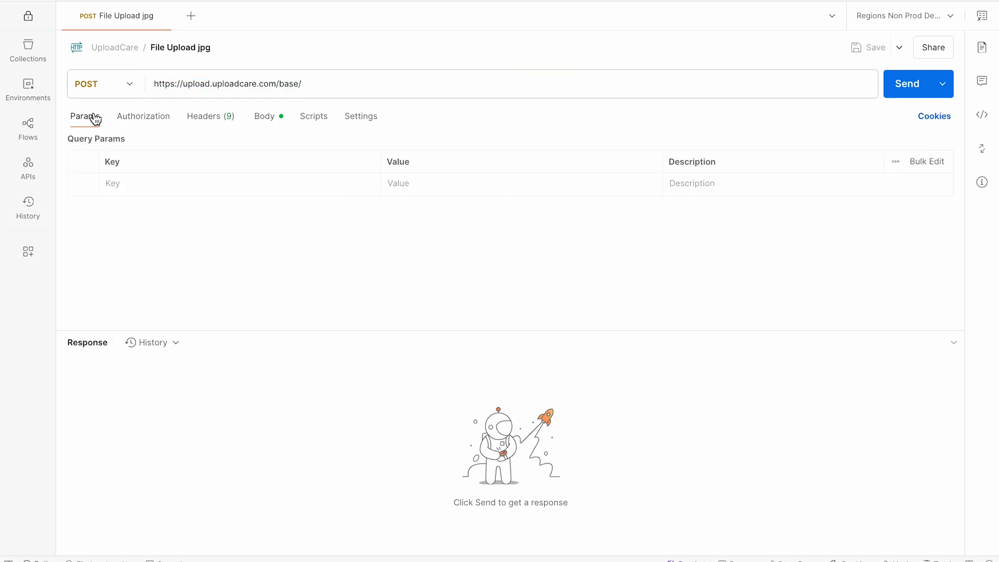
pyautogui.click(146, 123)
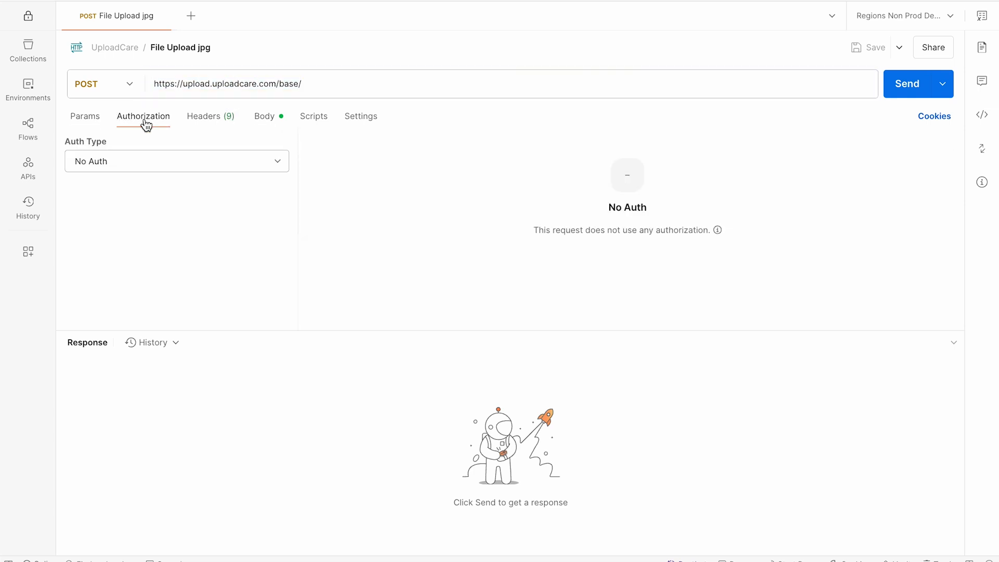
pyautogui.click(270, 119)
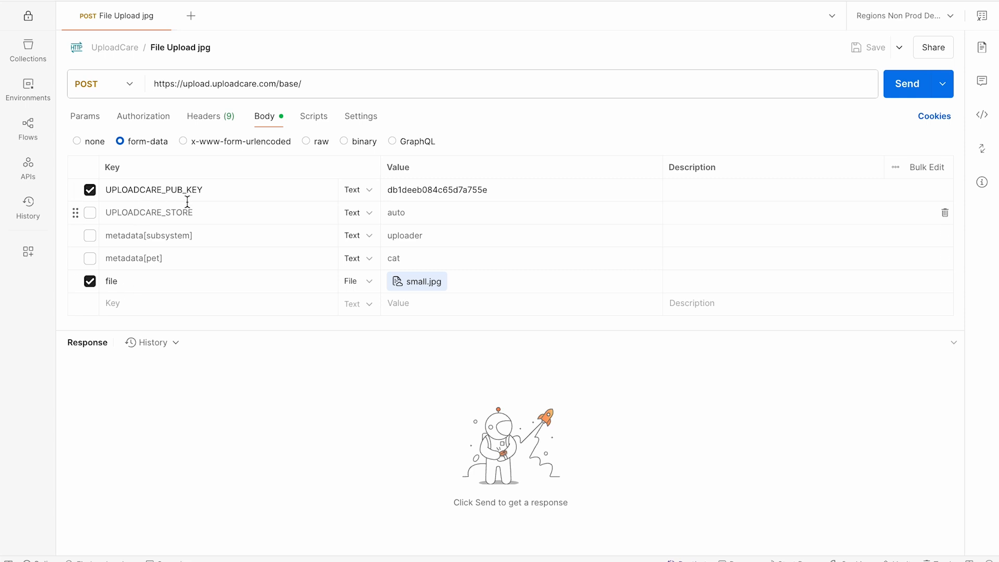
pyautogui.moveTo(428, 284)
pyautogui.click(906, 86)
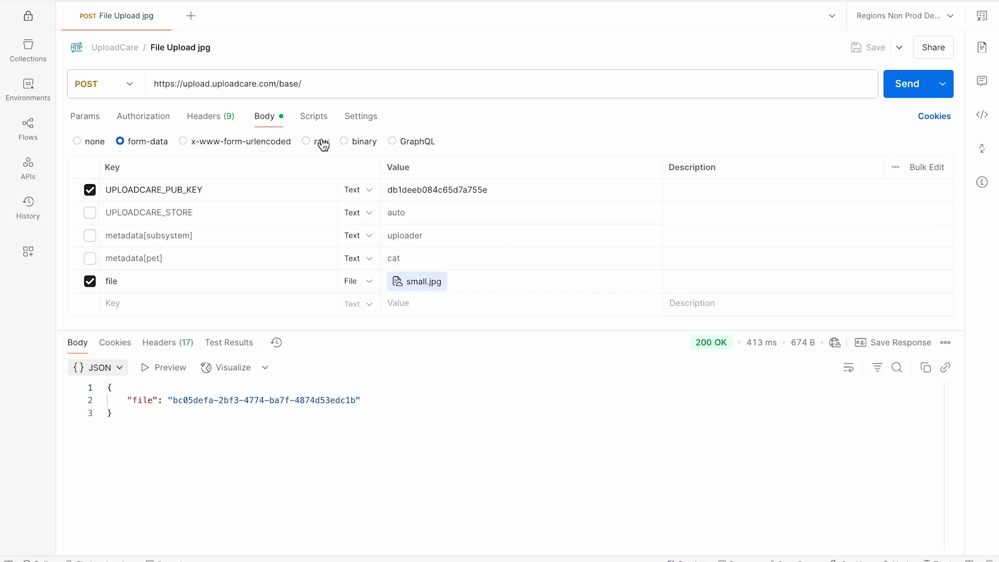
# - Switch back to the Uploadcare Files page in the browser and check the newest uploaded file
pyautogui.press('super+Tab')
pyautogui.press('super+Tab')
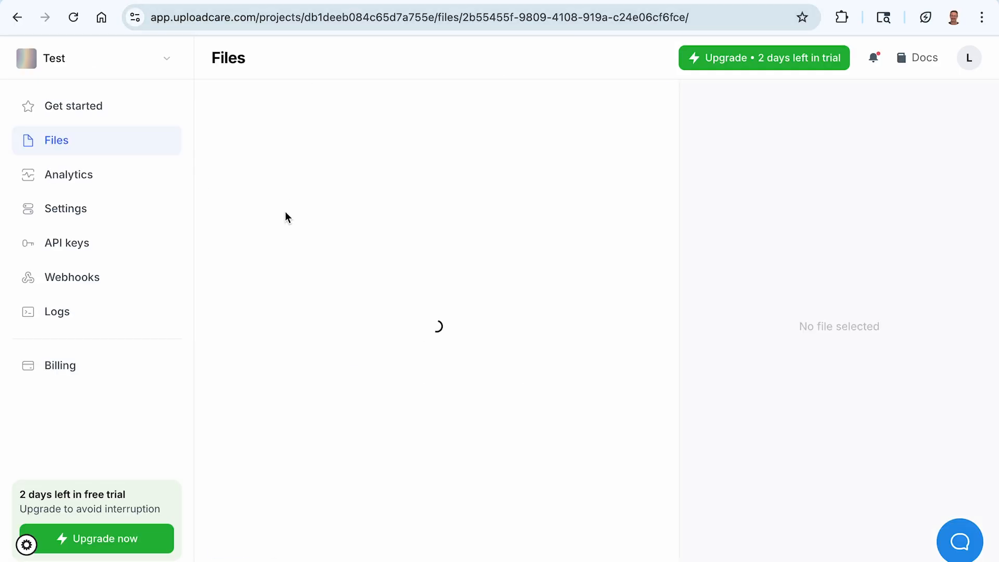
pyautogui.click(651, 145)
pyautogui.click(317, 384)
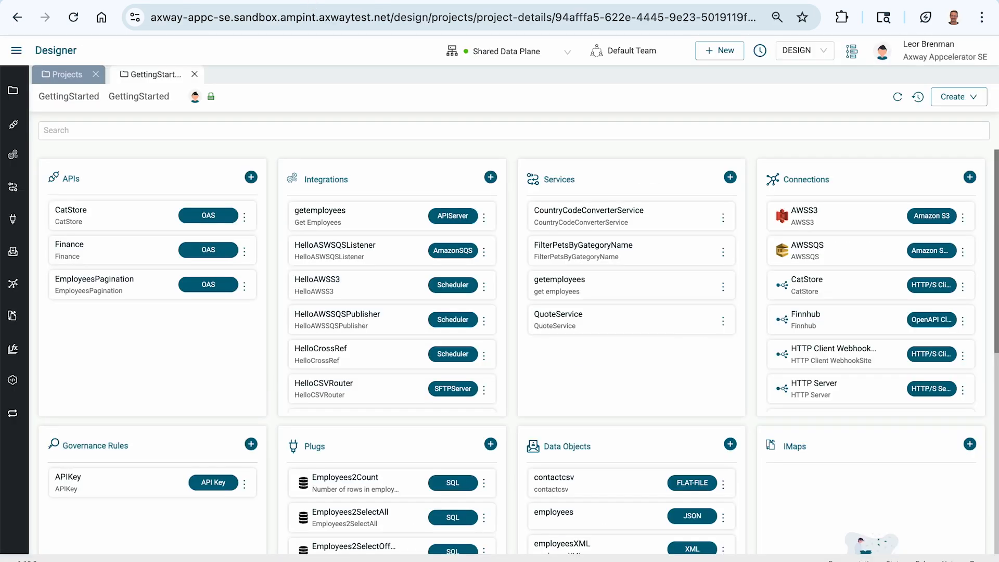
# - Open the Hello HTTP Client Multipart File Upload integration from the GettingStarted project and show its HTTP/S Client Post component in full view
pyautogui.scroll(-5, 362, 291)
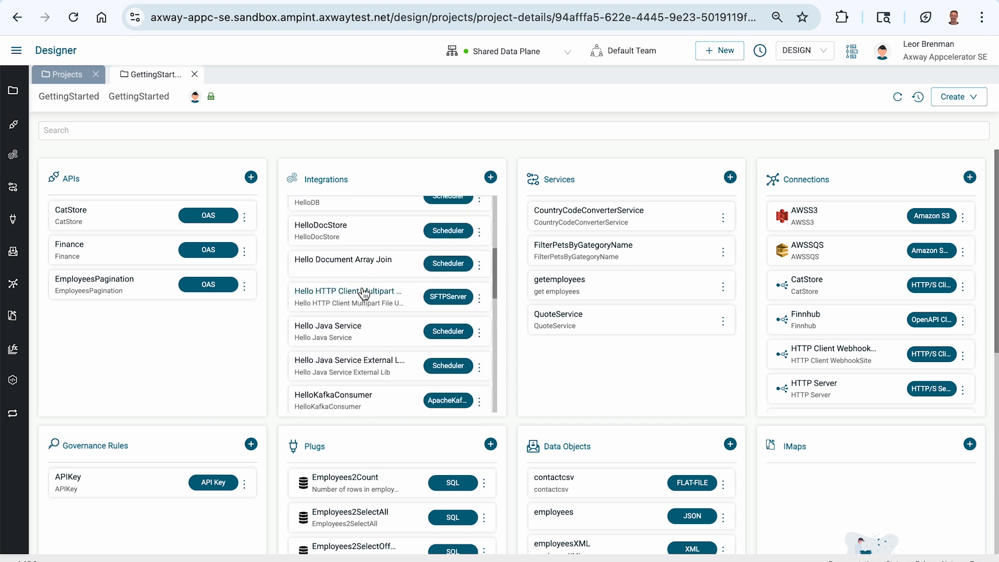
pyautogui.click(340, 300)
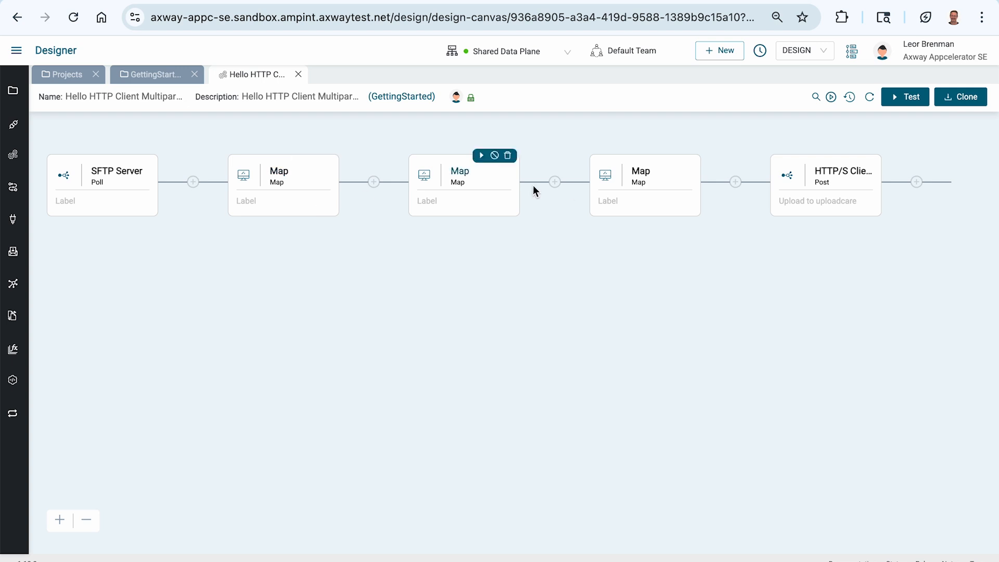
pyautogui.click(822, 170)
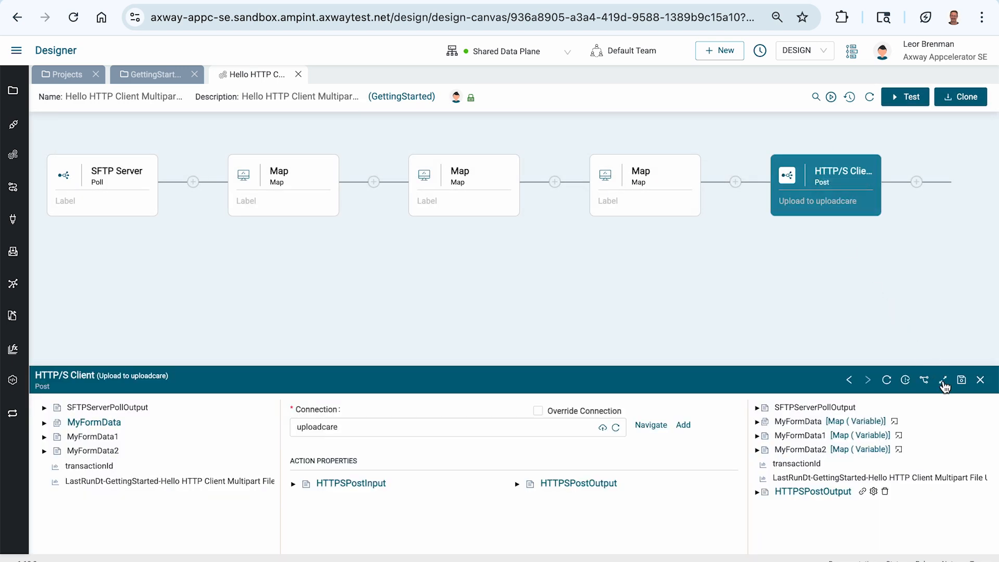
pyautogui.click(944, 383)
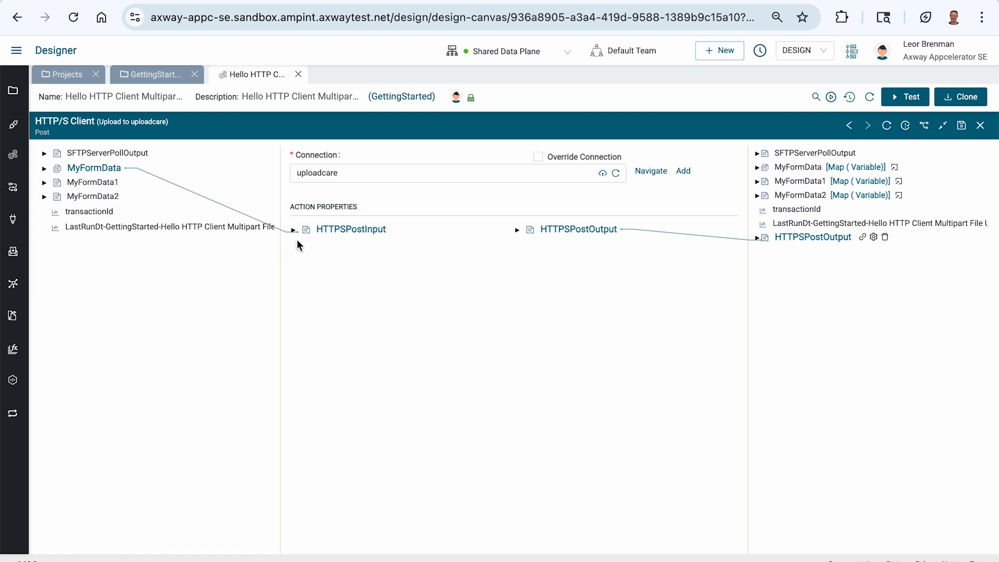
# - Expand HTTPSPostInput and the MyFormData variable, and review the settings of the uploadcare connection
pyautogui.click(294, 229)
pyautogui.click(45, 169)
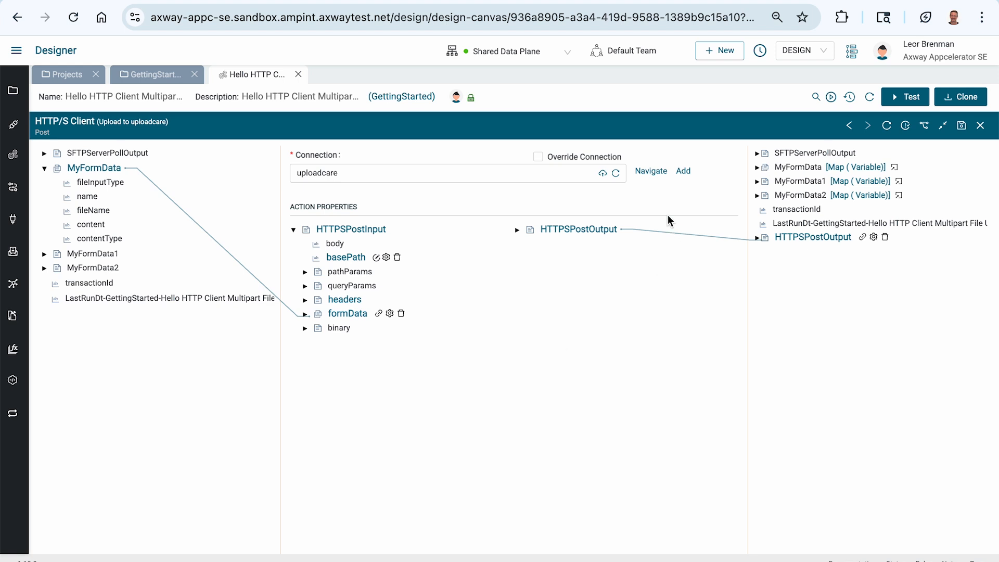
pyautogui.click(651, 174)
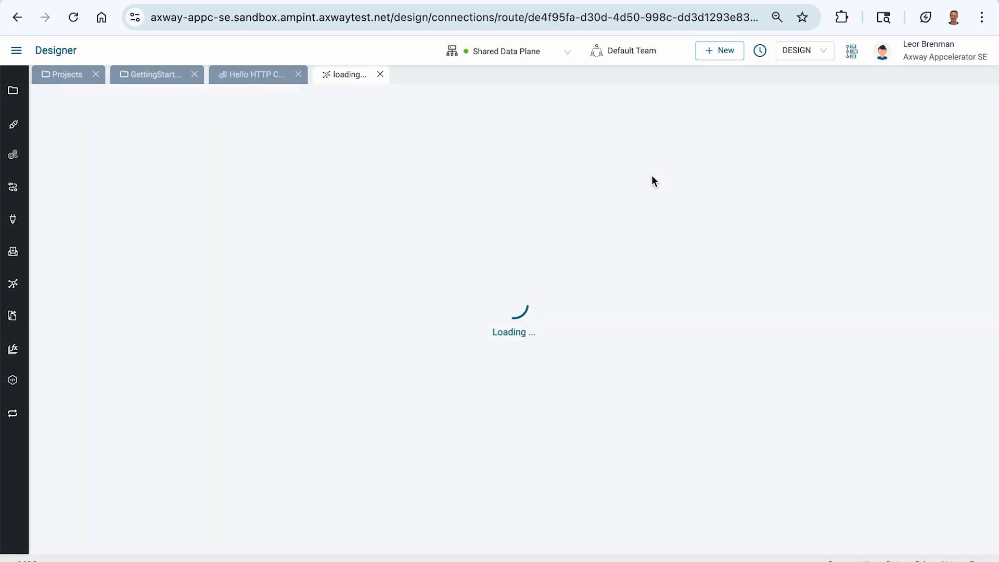
pyautogui.scroll(-3, 459, 265)
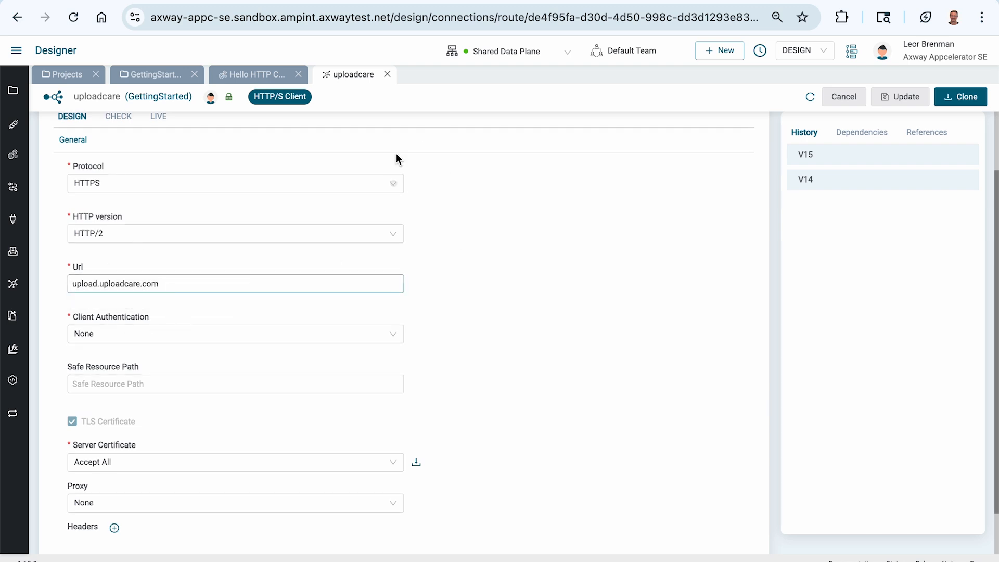
pyautogui.click(387, 75)
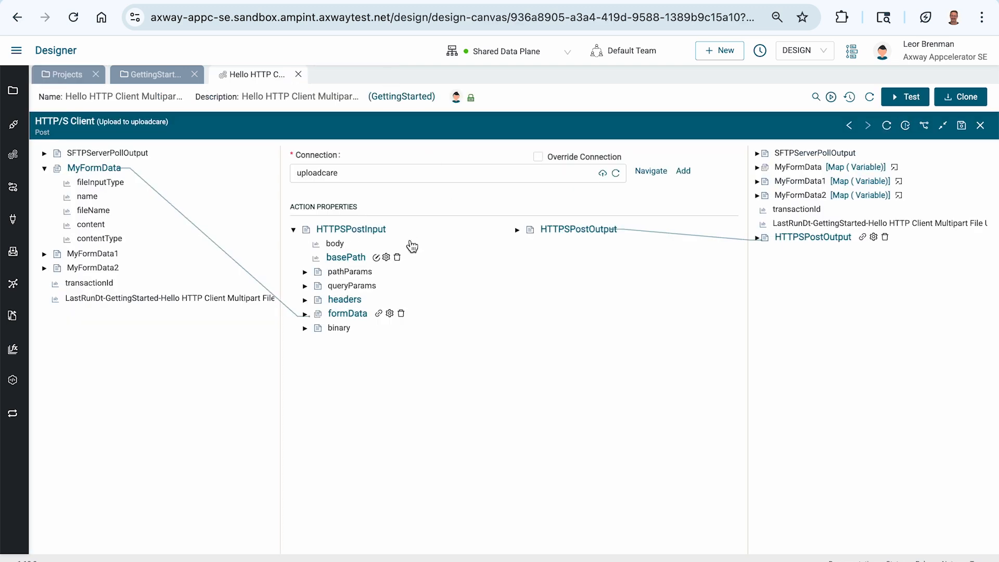
# - Examine the basePath value, the content-type and accept headers, and the formData fields of HTTPSPostInput
pyautogui.moveTo(375, 257)
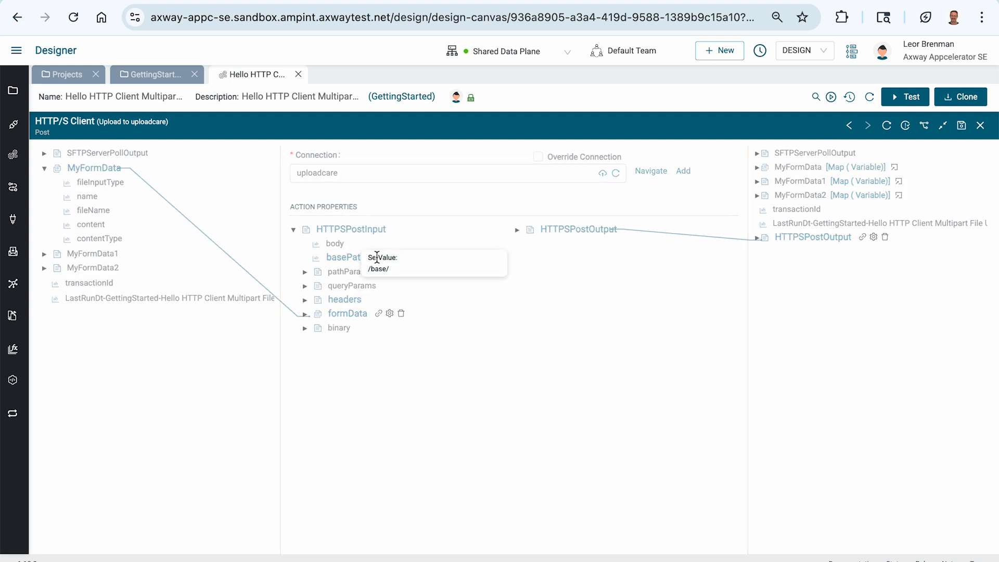
pyautogui.click(305, 300)
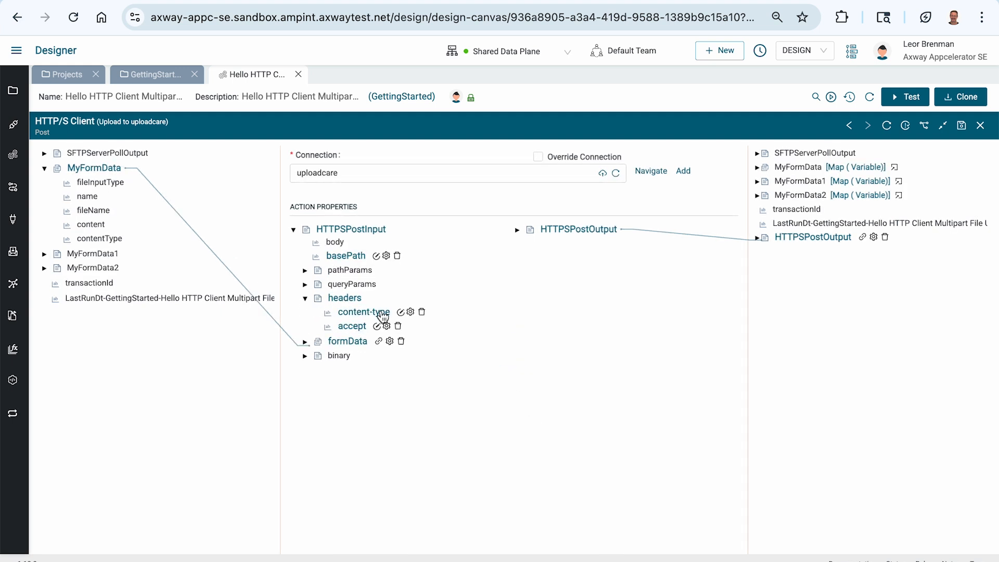
pyautogui.moveTo(400, 314)
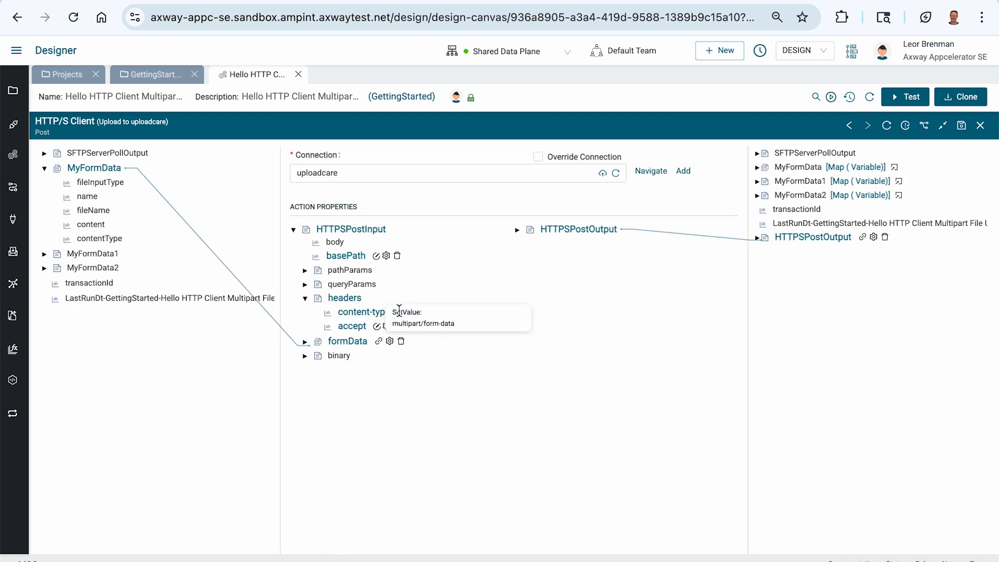
pyautogui.moveTo(377, 326)
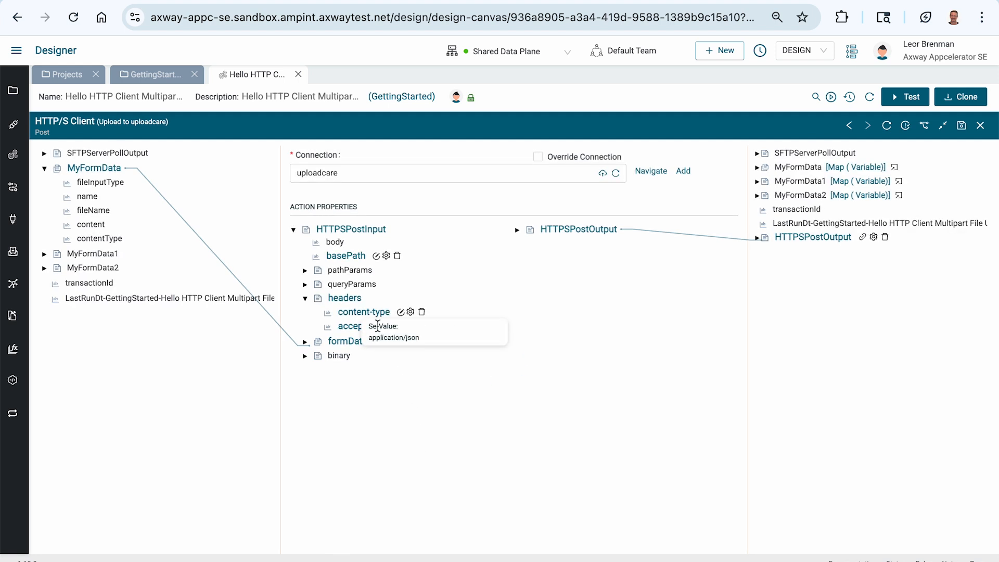
pyautogui.click(305, 341)
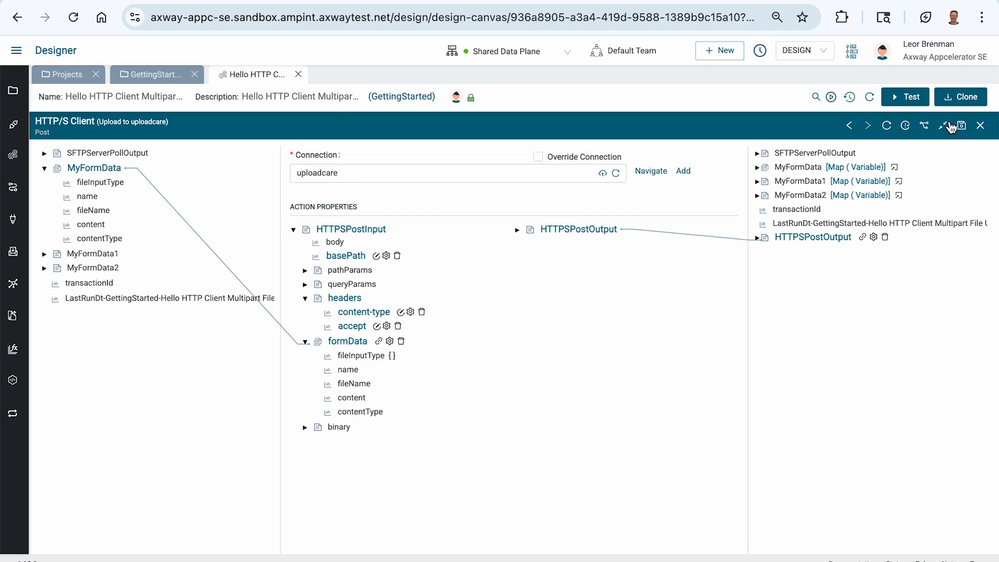
# - Clone the integration in GettingStarted, dropping the copyOf prefix from its name and appending 2, and close the original integration
pyautogui.click(960, 99)
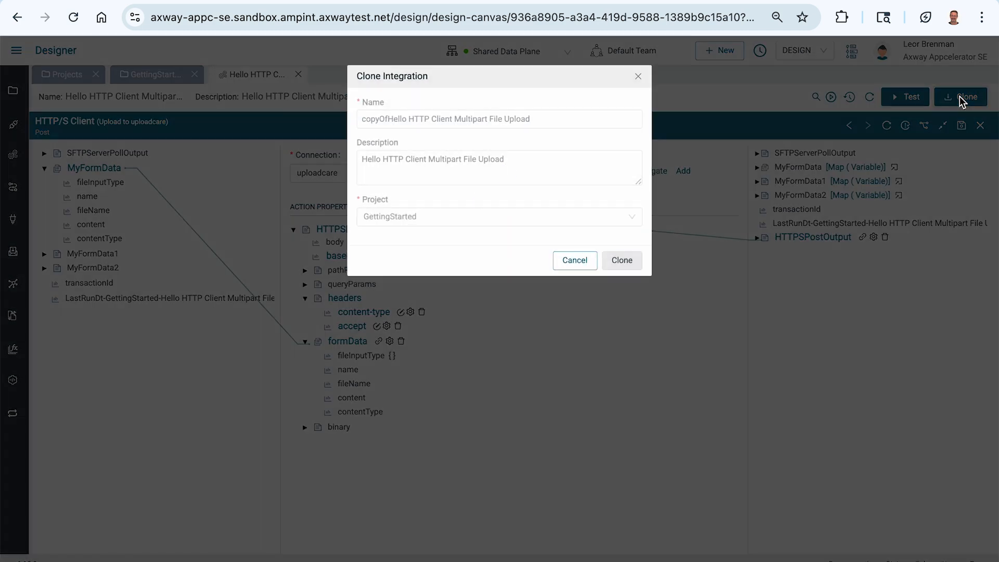
pyautogui.click(386, 119)
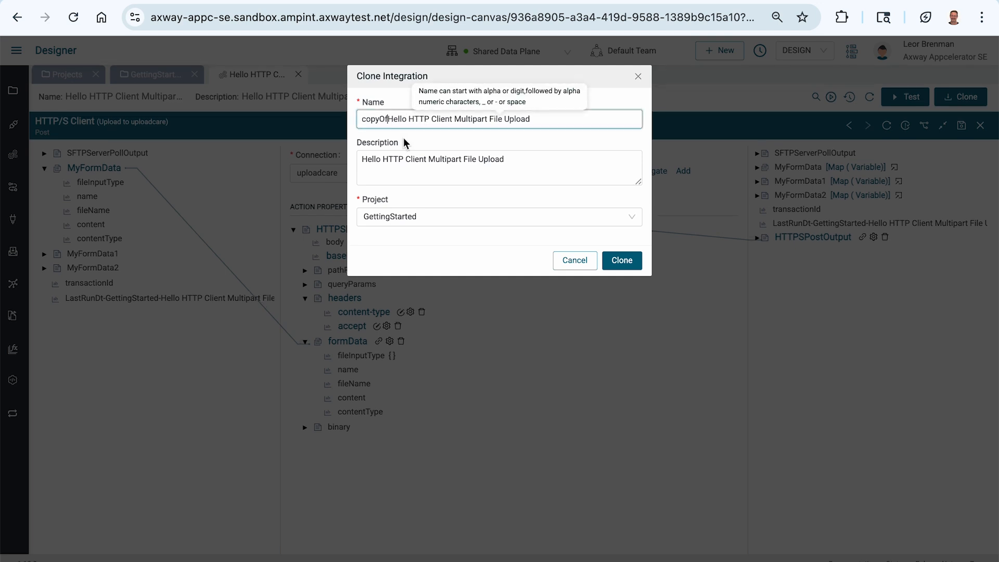
pyautogui.hotkey('shift', 'Home')
pyautogui.press('BackSpace')
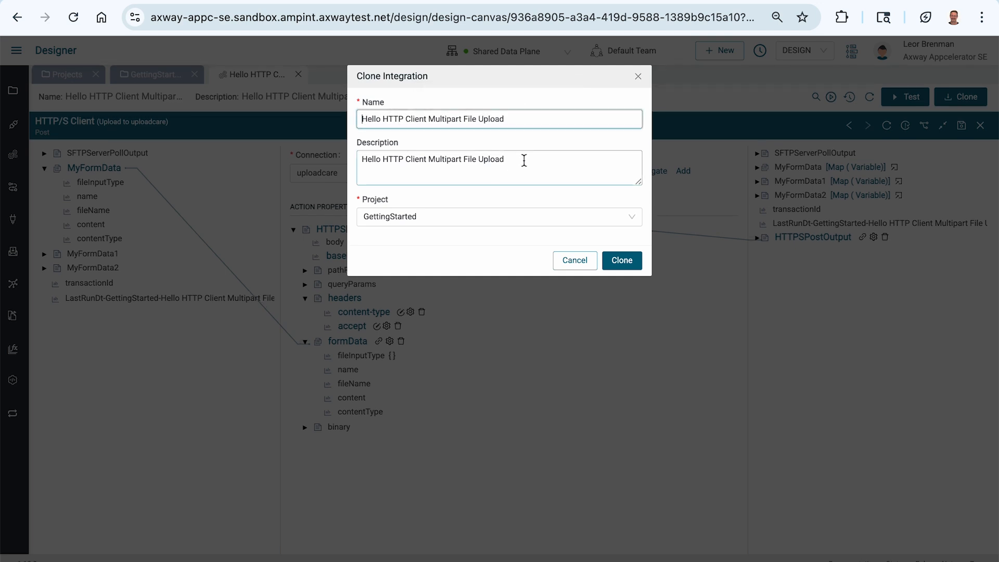
pyautogui.click(532, 115)
pyautogui.click(533, 160)
pyautogui.write('2')
pyautogui.click(615, 260)
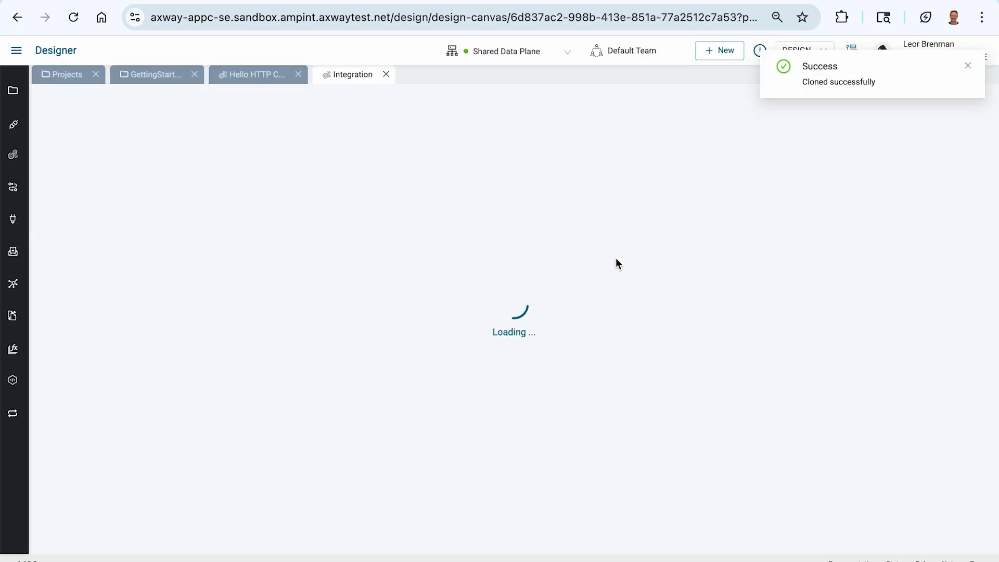
pyautogui.click(298, 75)
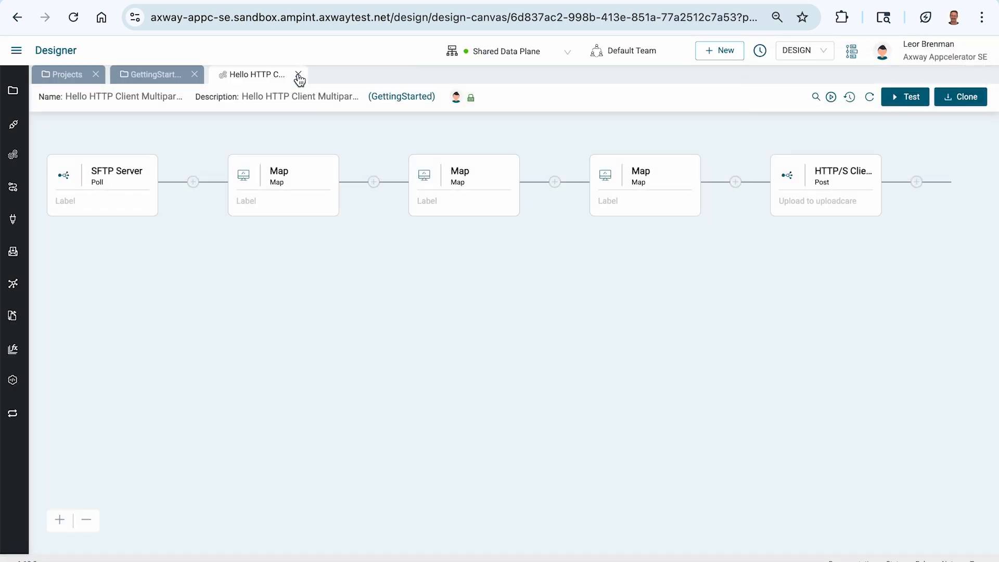
# - Remove the formData mapping from HTTPSPostInput in the cloned integration's HTTP/S Client component and save the component
pyautogui.click(823, 165)
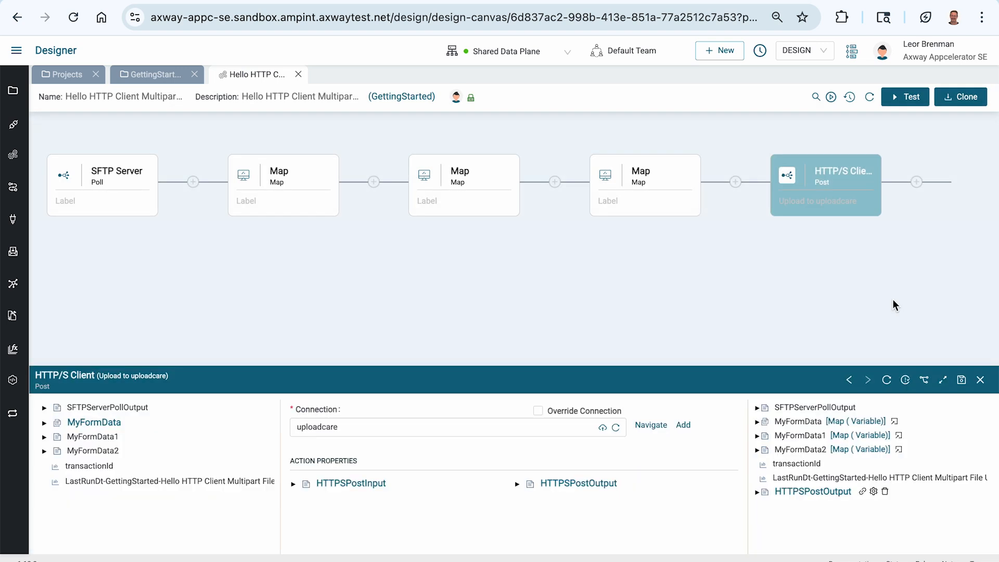
pyautogui.click(943, 380)
pyautogui.click(294, 229)
pyautogui.click(401, 314)
pyautogui.click(961, 126)
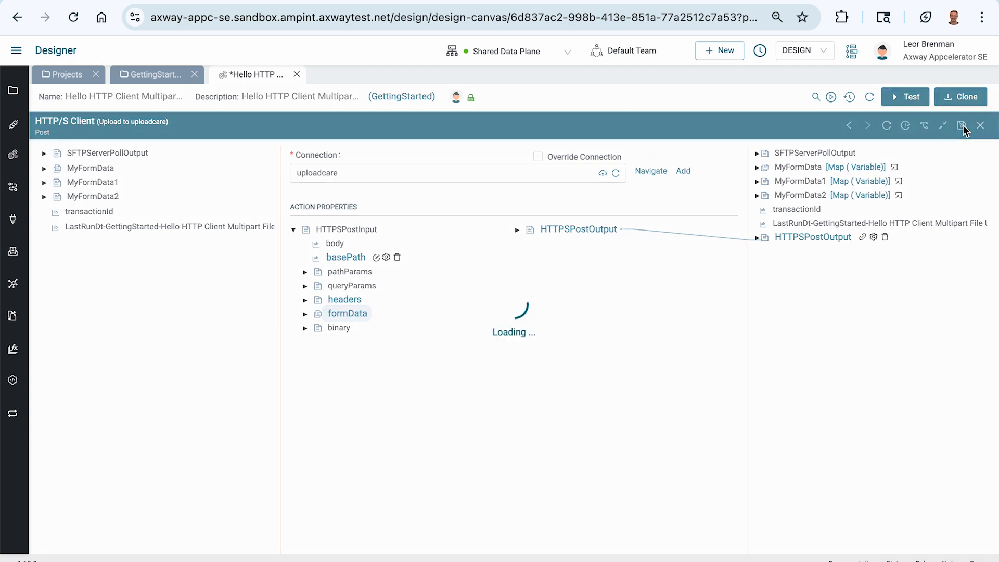
pyautogui.click(980, 128)
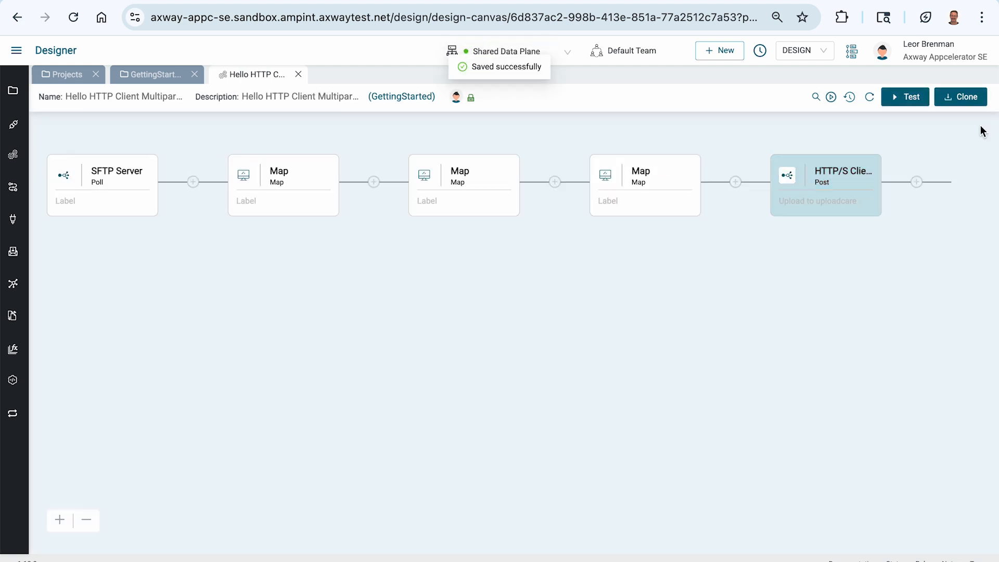
# - Delete all three Map components between the SFTP Server and HTTP/S Client components
pyautogui.click(689, 156)
pyautogui.click(626, 148)
pyautogui.click(508, 156)
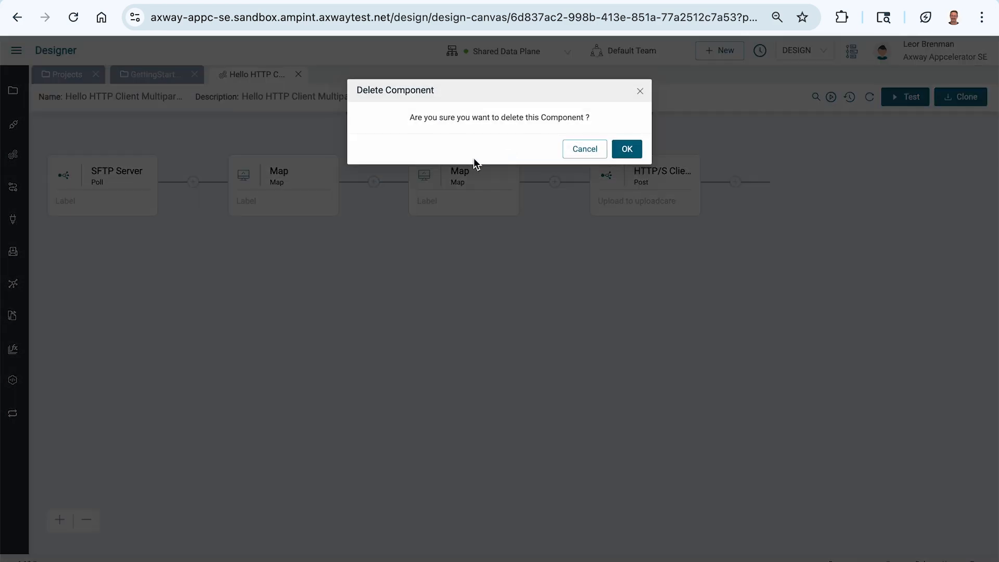
pyautogui.click(626, 151)
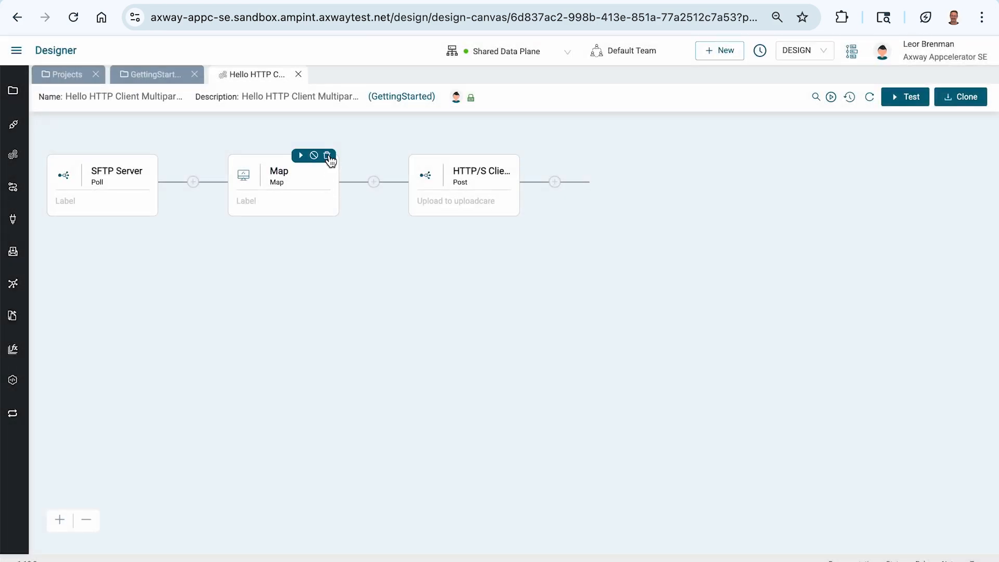
pyautogui.click(329, 155)
pyautogui.click(626, 150)
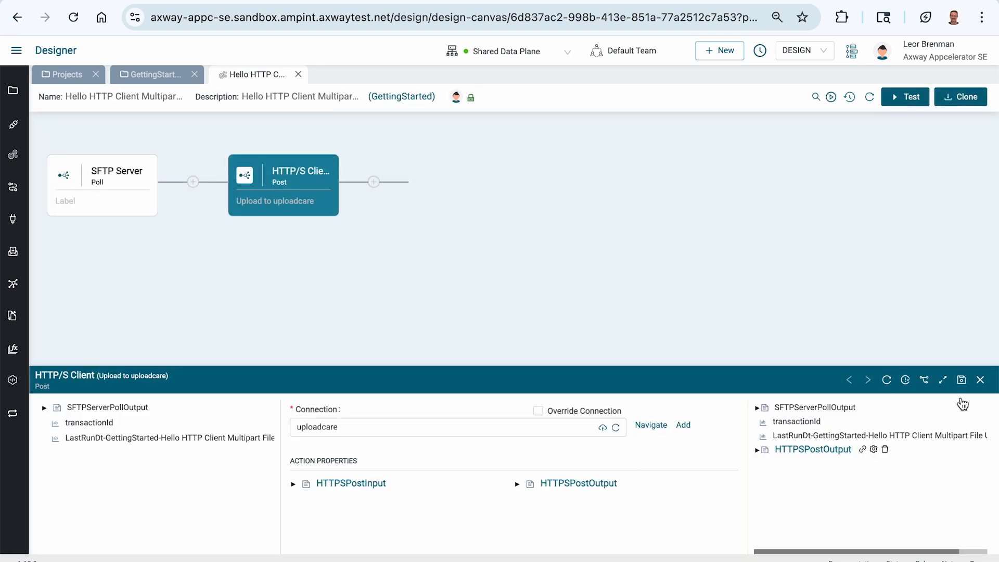
# - Expand formData and headers under the HTTP/S Client's HTTPSPostInput, and switch to Postman to review the form-data request
pyautogui.click(942, 386)
pyautogui.click(293, 229)
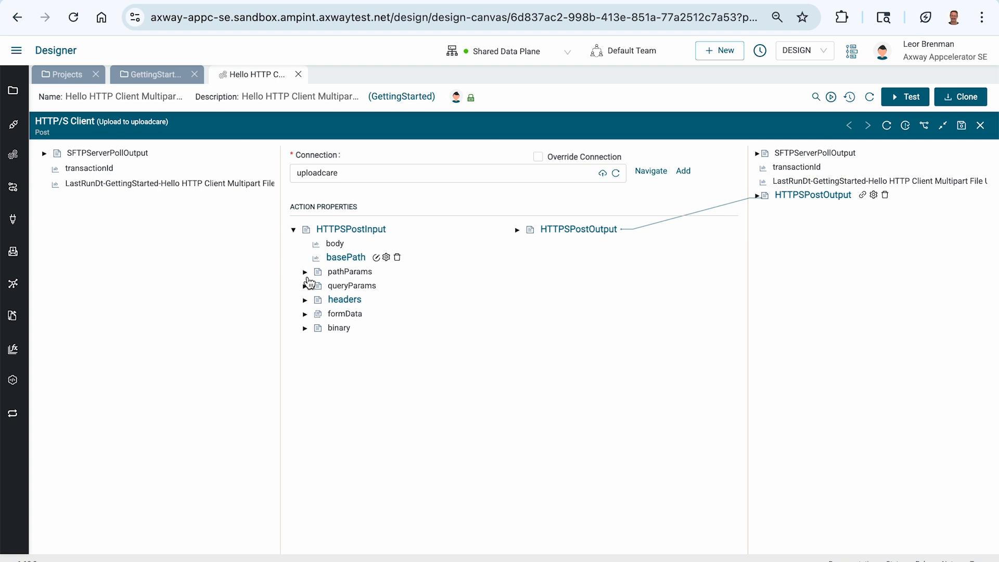
pyautogui.click(305, 314)
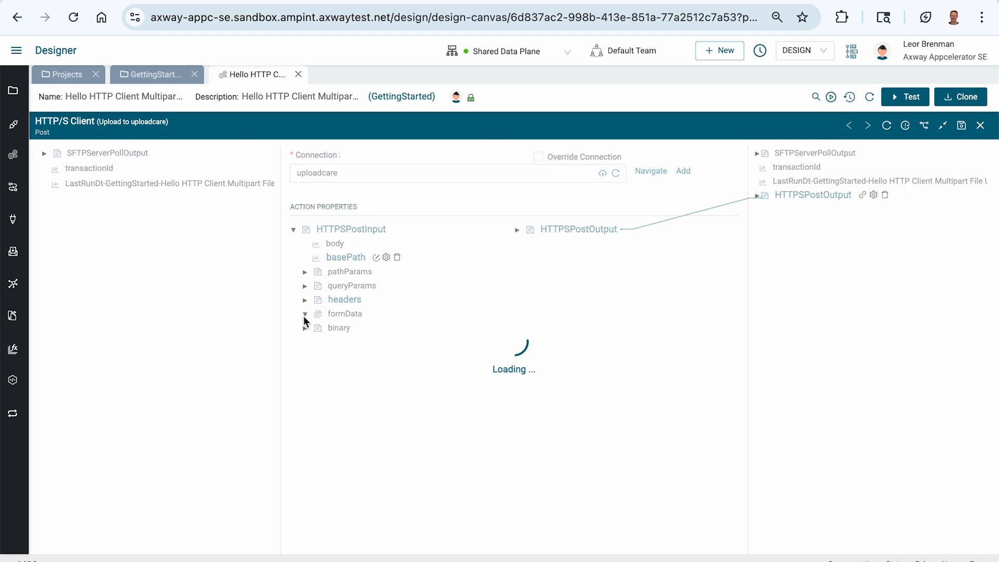
pyautogui.click(305, 300)
pyautogui.press('super+Tab')
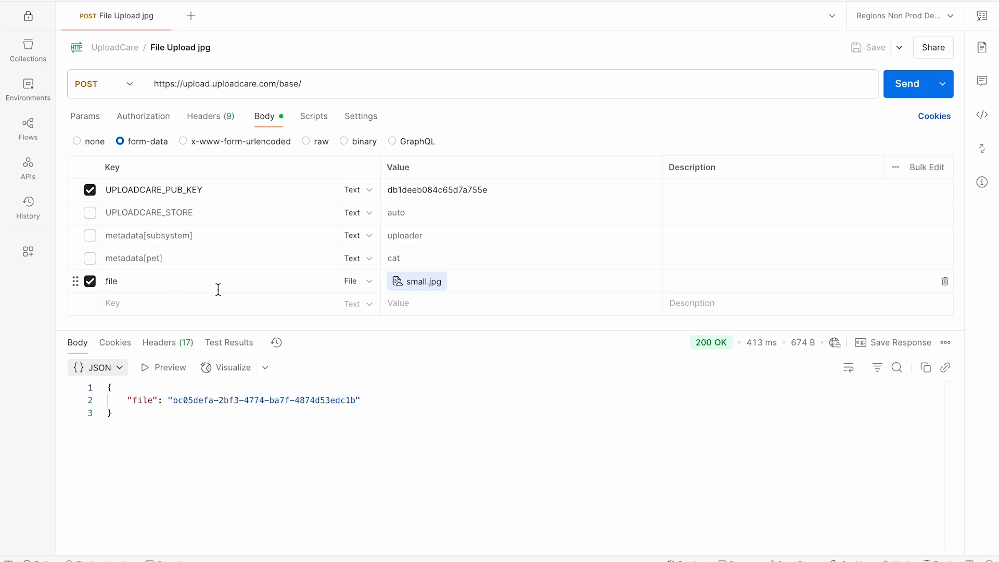
# - Back in Chrome, expand the SFTPServerPollOutput files and map body to formData content and fileName to formData fileName
pyautogui.press('super+Tab')
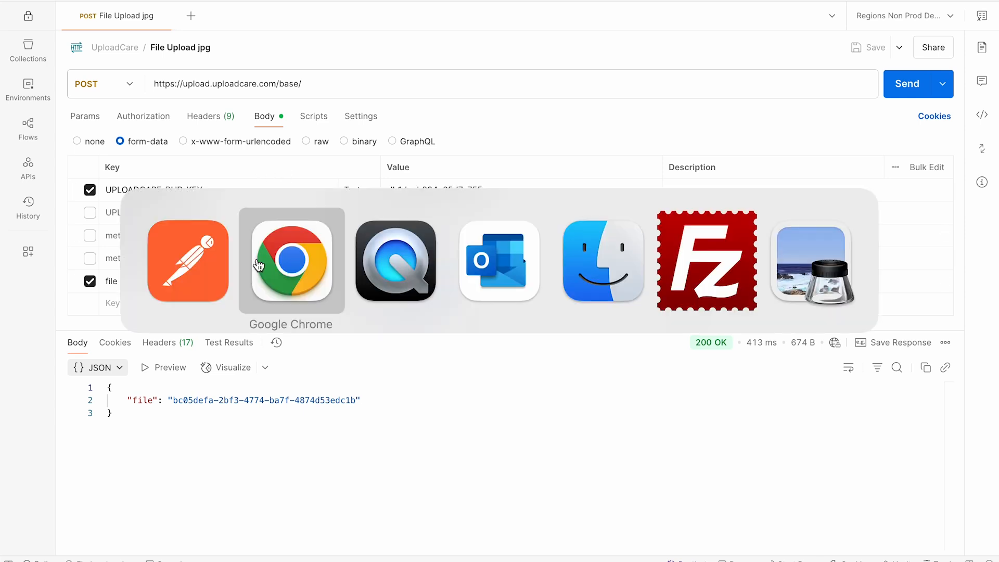
pyautogui.click(43, 153)
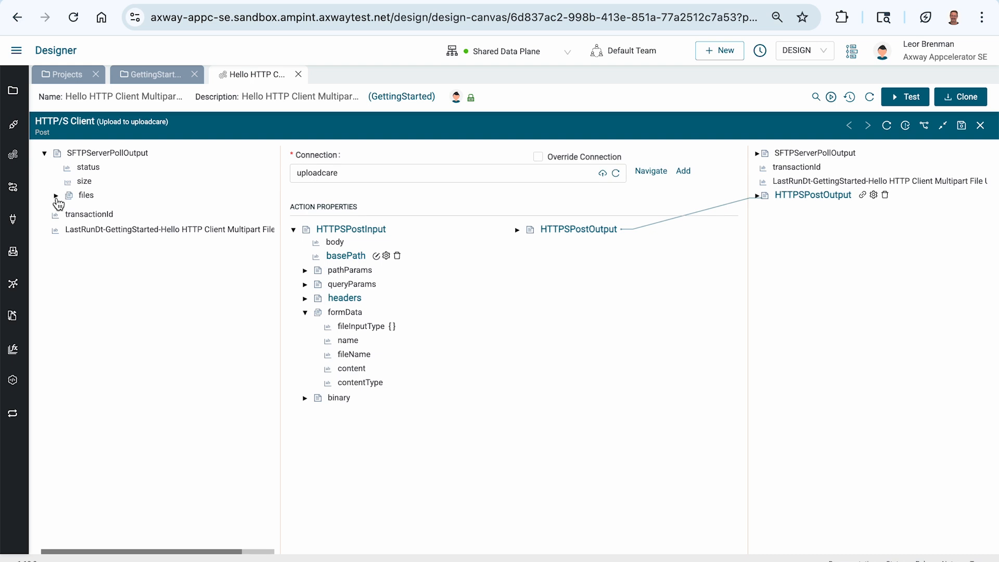
pyautogui.click(56, 196)
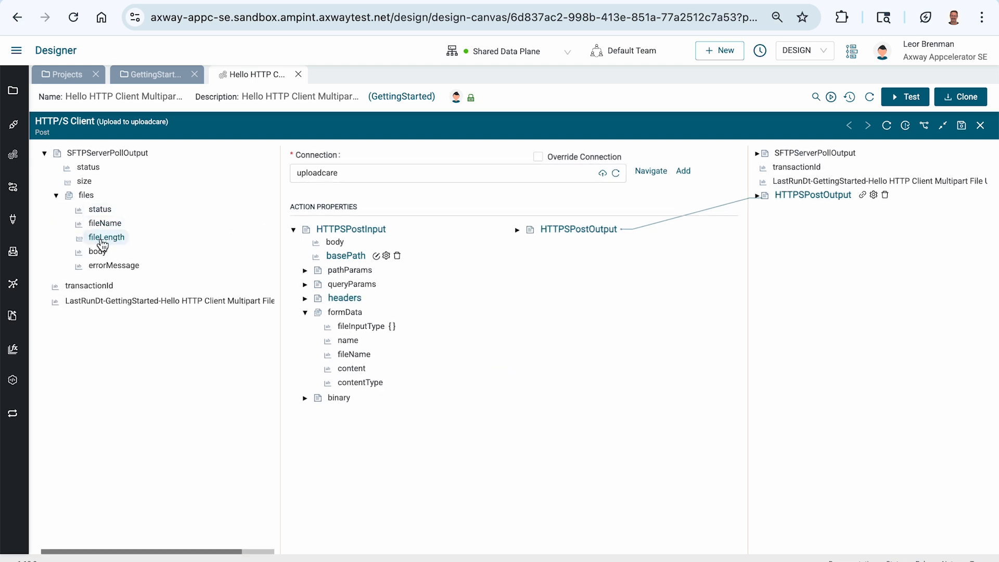
pyautogui.moveTo(103, 255); pyautogui.dragTo(353, 368)
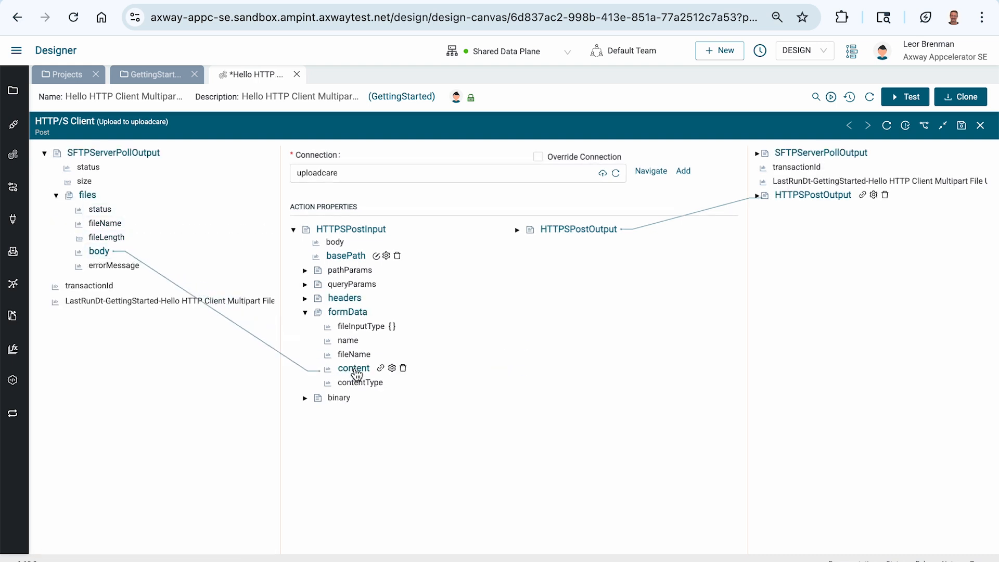
pyautogui.moveTo(118, 230); pyautogui.dragTo(355, 354)
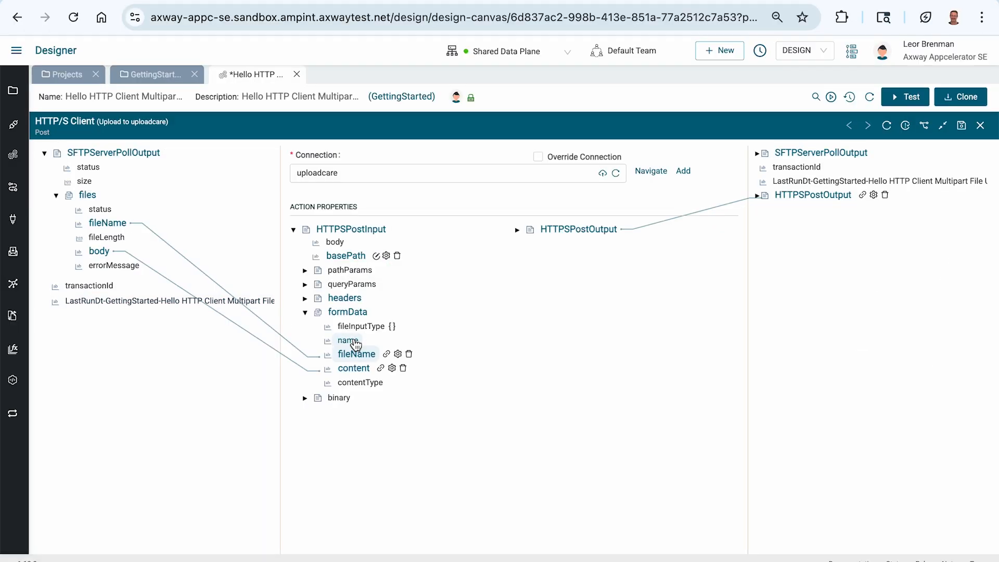
# - Set the formData name value to file and the fileInputType value to Bytes
pyautogui.rightClick(350, 343)
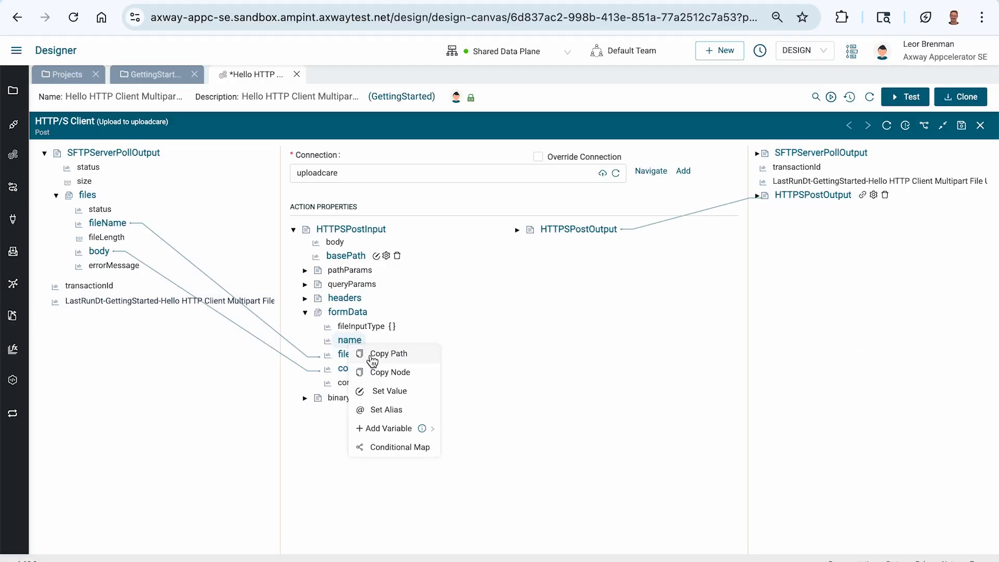
pyautogui.click(377, 389)
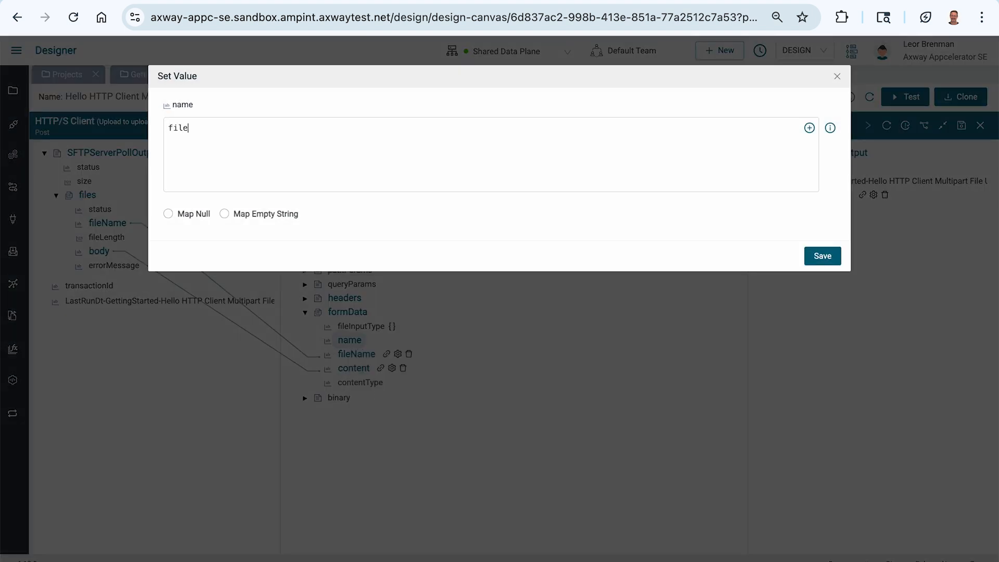
pyautogui.click(808, 260)
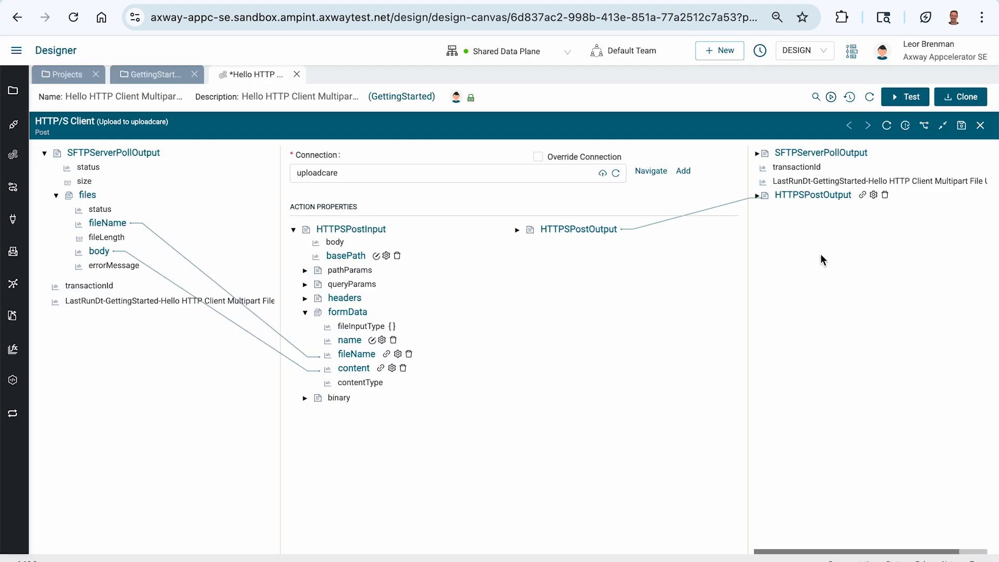
pyautogui.rightClick(379, 327)
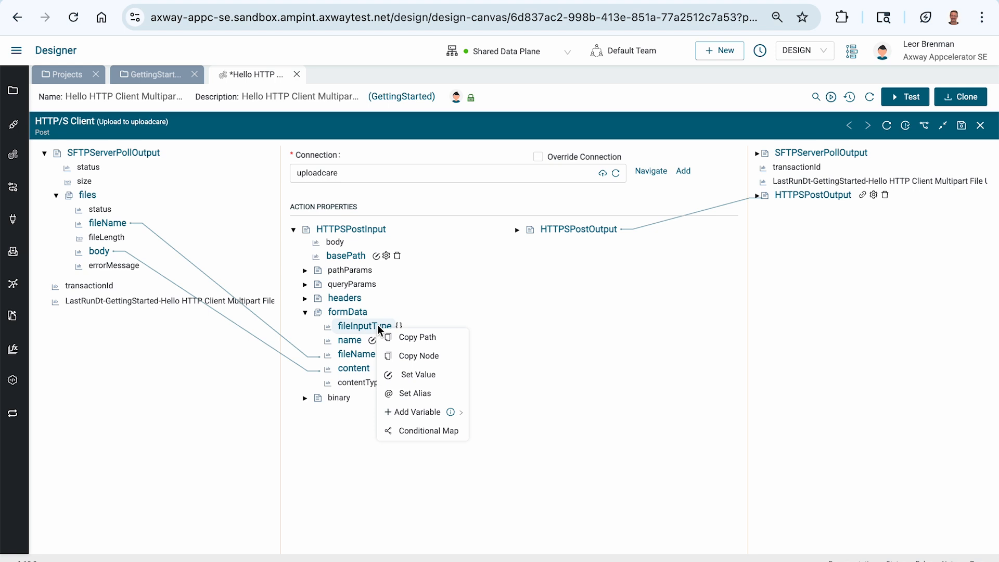
pyautogui.click(403, 376)
pyautogui.click(245, 107)
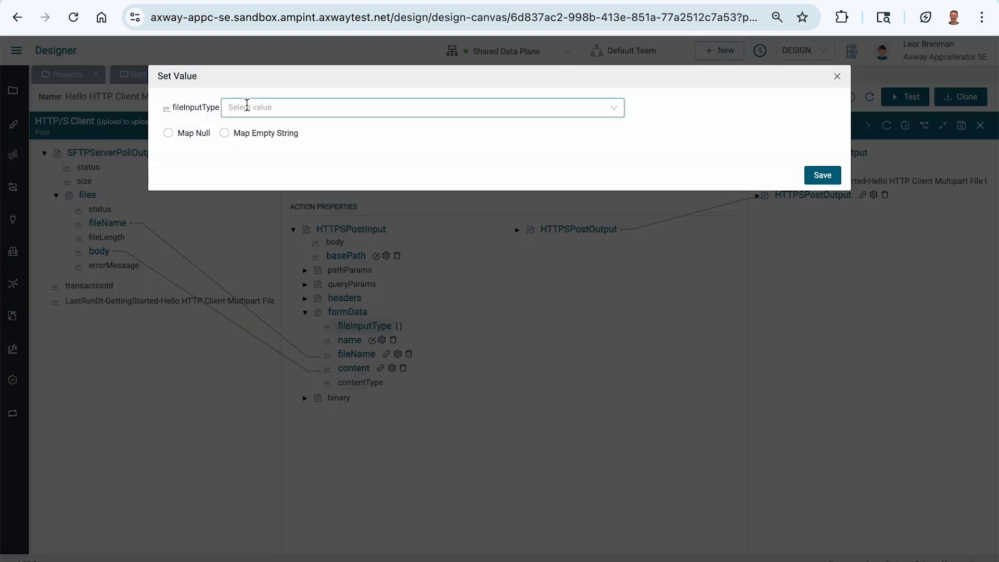
pyautogui.click(252, 130)
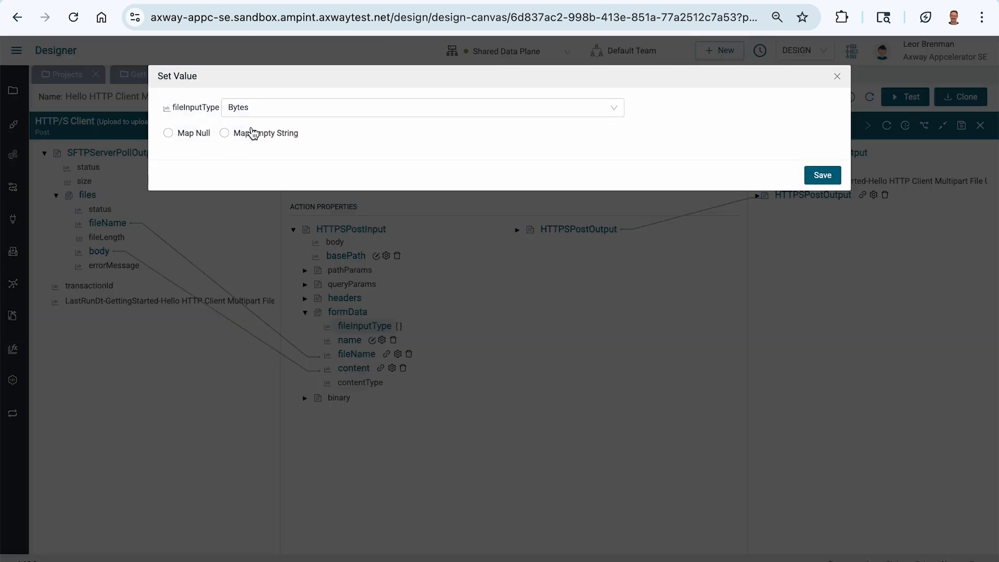
pyautogui.click(821, 175)
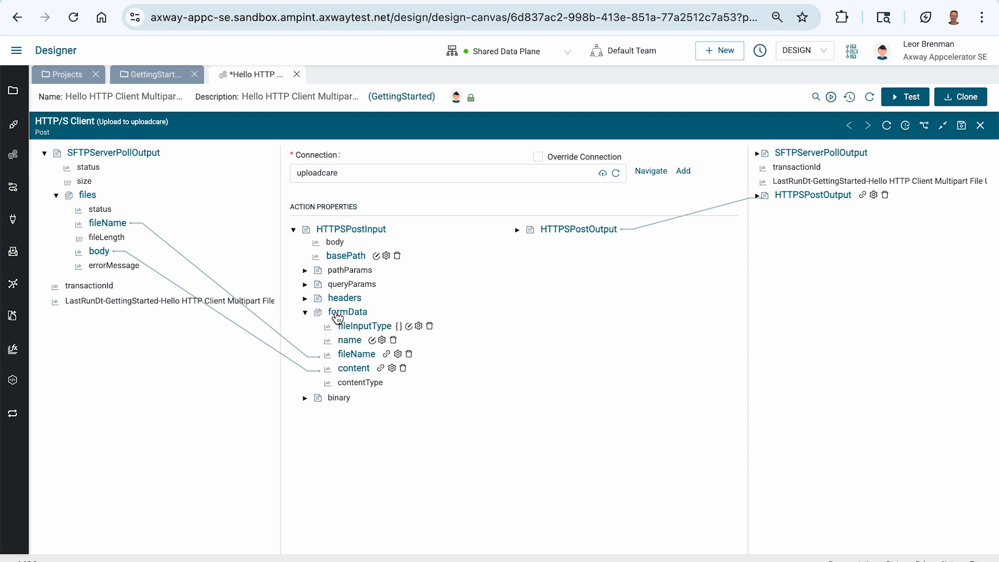
# - Set the target formData index to 0 for the content and fileName mappings
pyautogui.press('super+Tab')
pyautogui.click(391, 368)
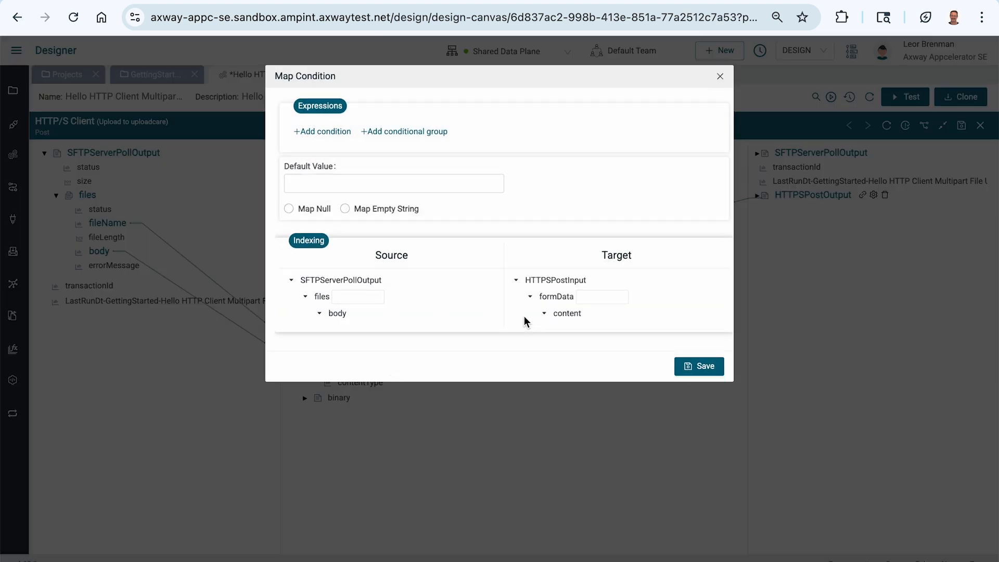
pyautogui.click(607, 299)
pyautogui.write('0')
pyautogui.click(699, 367)
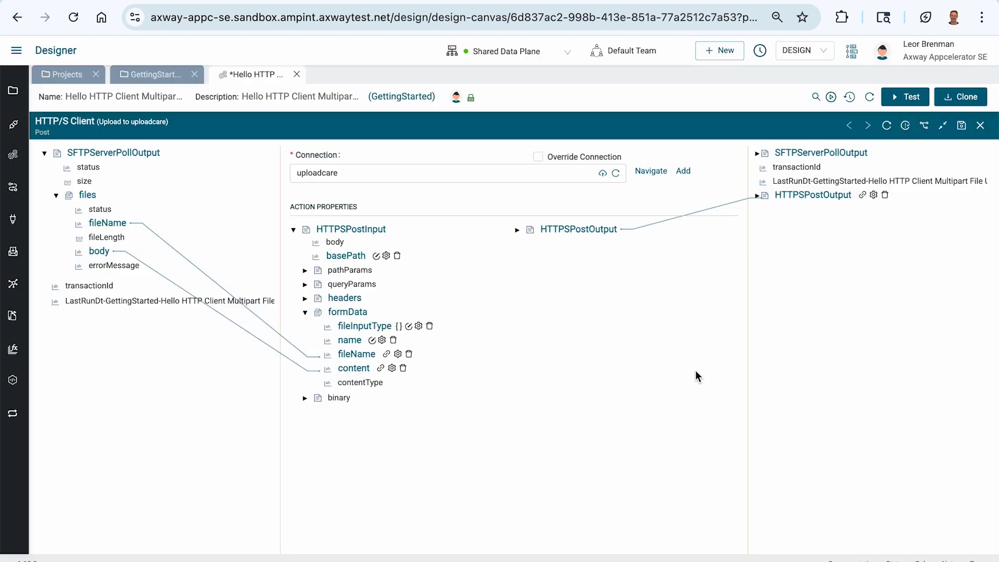
pyautogui.click(398, 354)
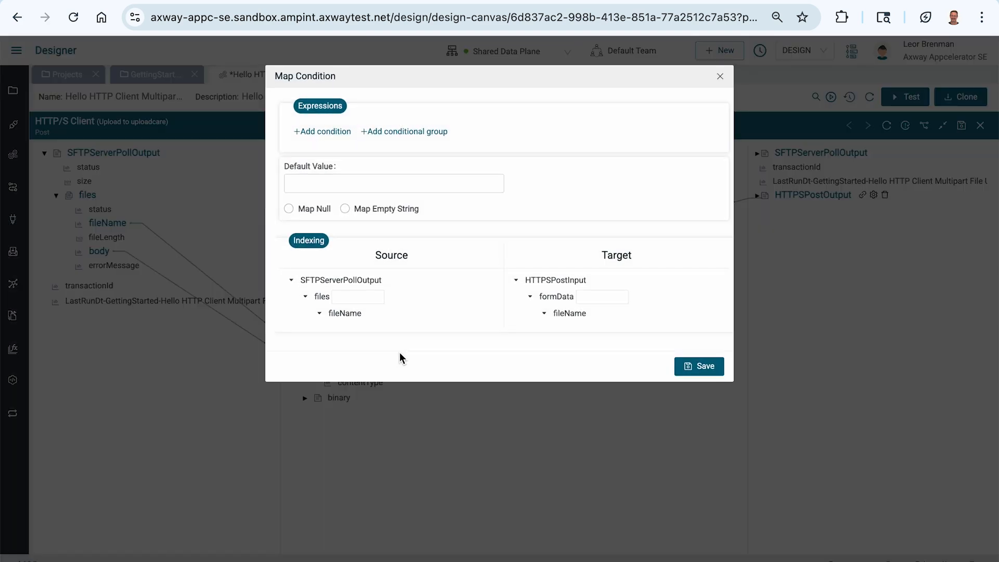
pyautogui.write('0')
pyautogui.click(698, 367)
# - Set the target formData index to 0 for the assigned name and fileInputType values
pyautogui.click(383, 339)
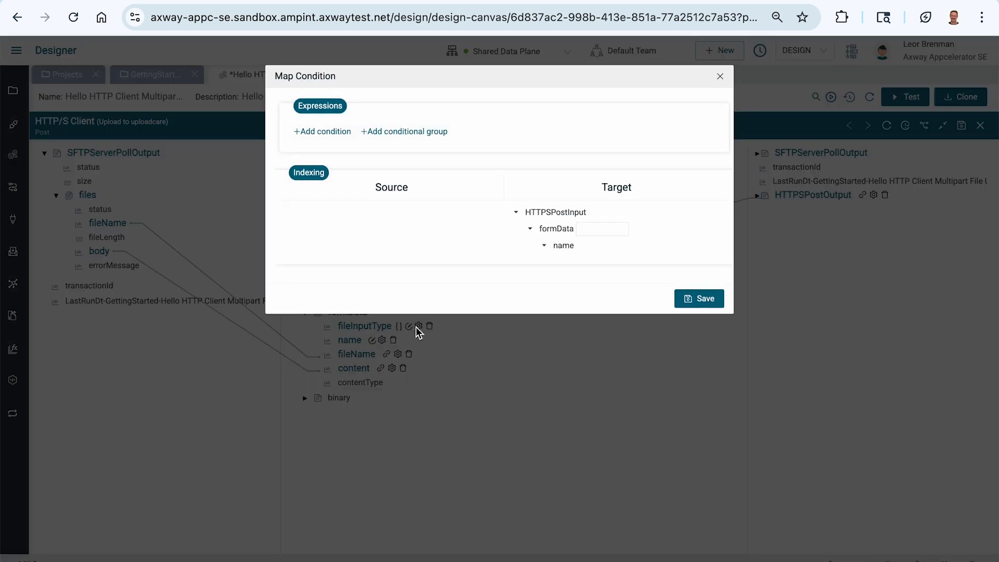
pyautogui.click(601, 229)
pyautogui.write('0')
pyautogui.click(699, 298)
pyautogui.click(419, 325)
pyautogui.click(602, 229)
pyautogui.write('0')
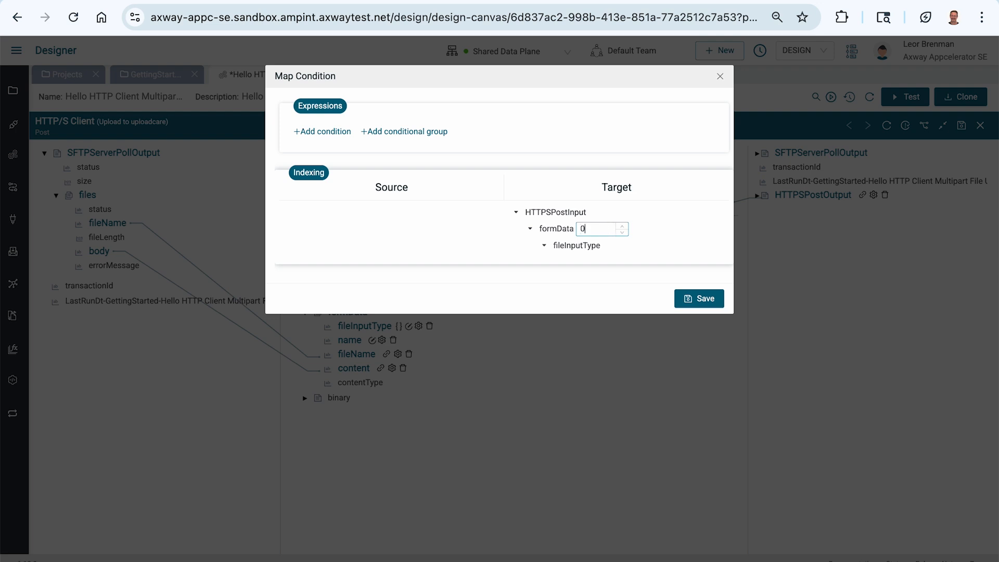
pyautogui.click(697, 298)
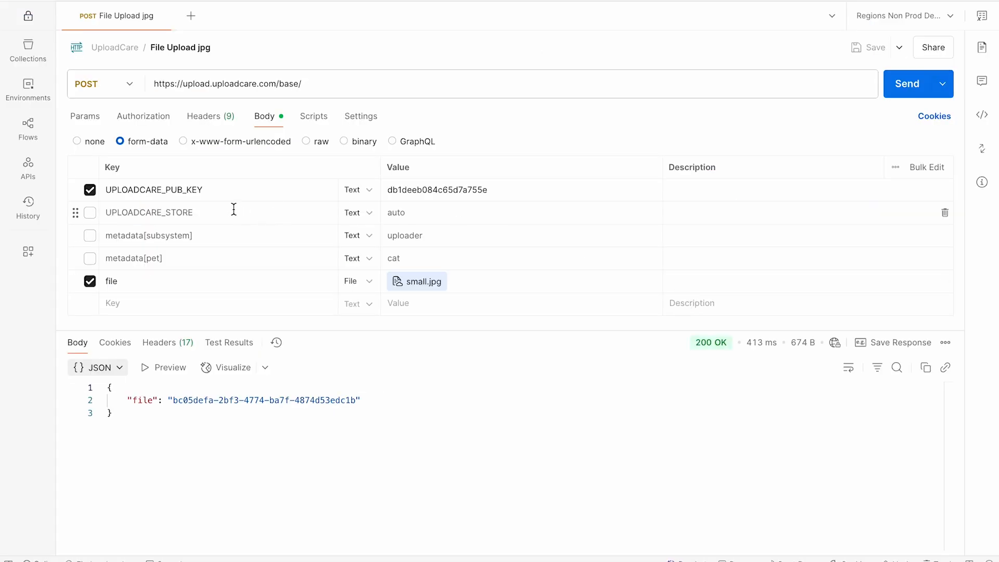
# - Copy the key name UPLOADCARE_PUB_KEY from Postman and add it as a second formData name value with index 1
pyautogui.doubleClick(171, 190)
pyautogui.hotkey('ctrl', 'c')
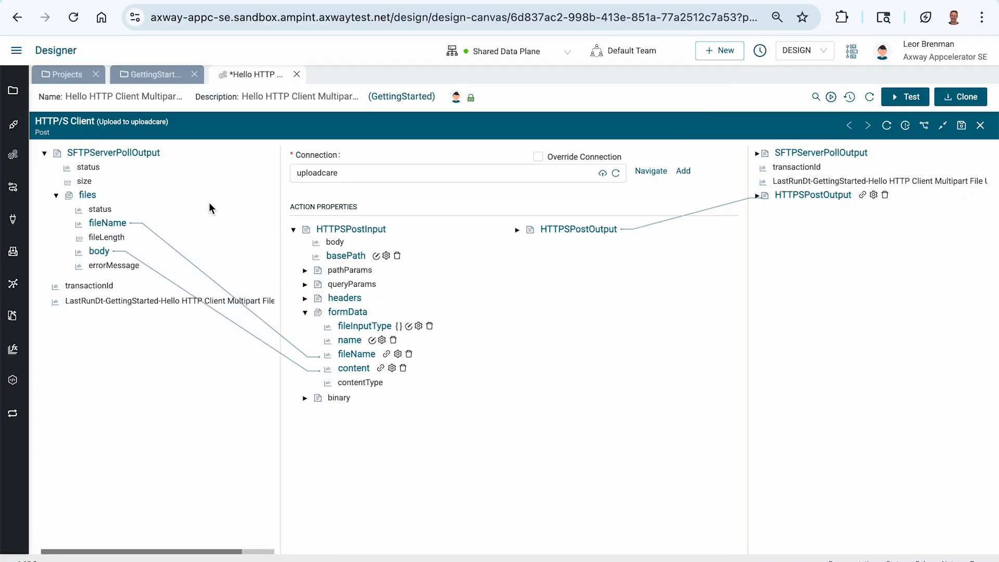
pyautogui.click(382, 340)
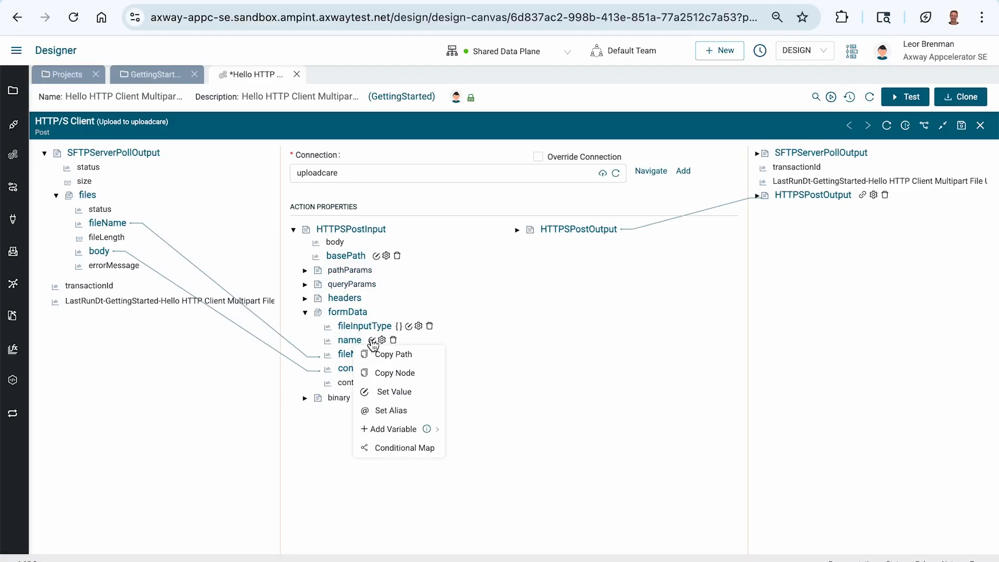
pyautogui.click(392, 391)
pyautogui.hotkey('ctrl', 'v')
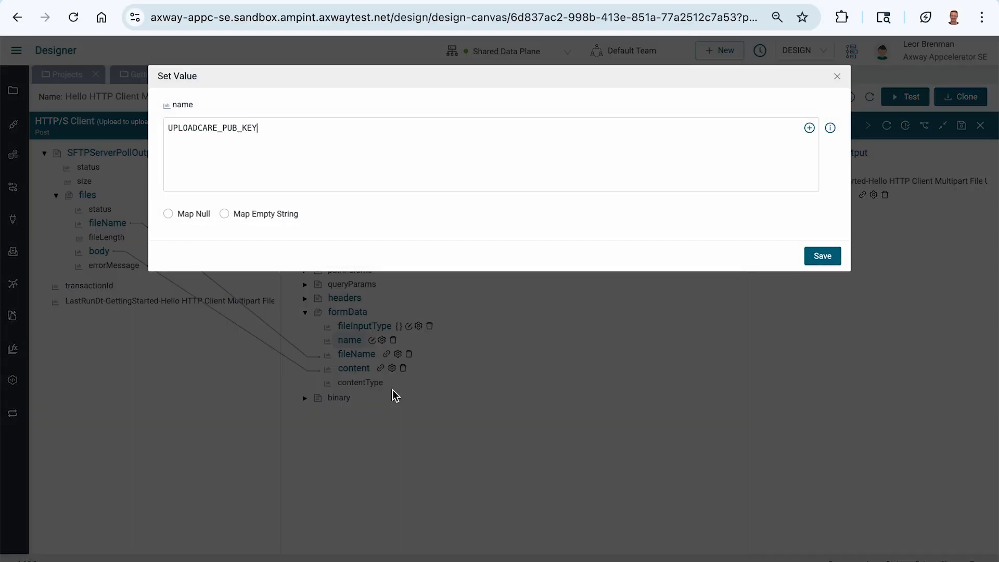
pyautogui.click(822, 257)
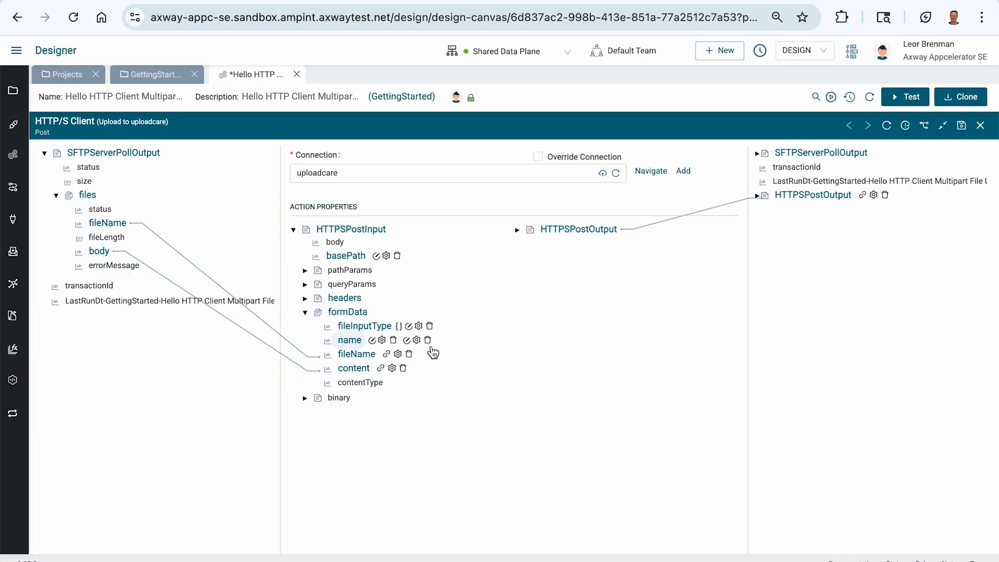
pyautogui.click(417, 341)
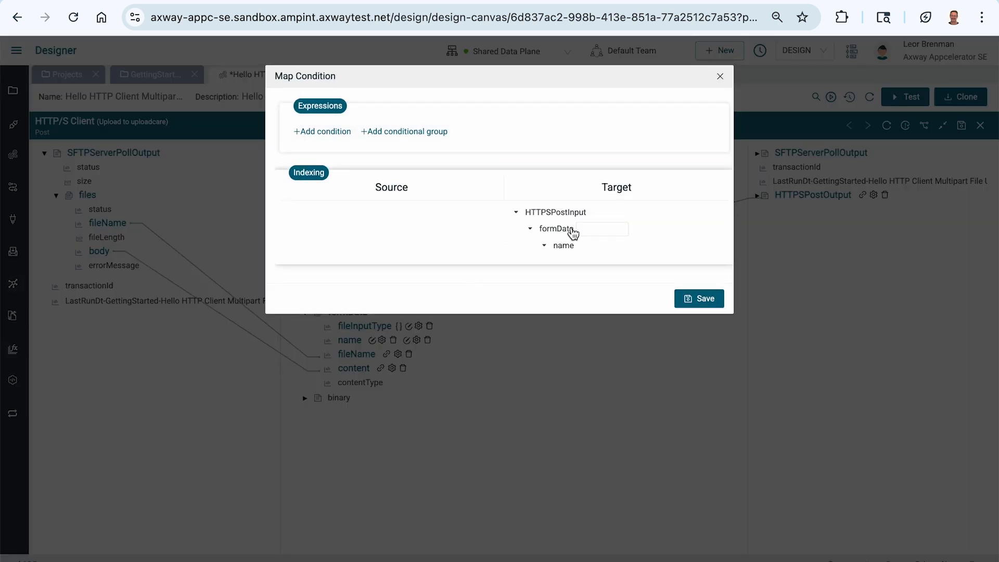
pyautogui.write('1')
pyautogui.click(697, 298)
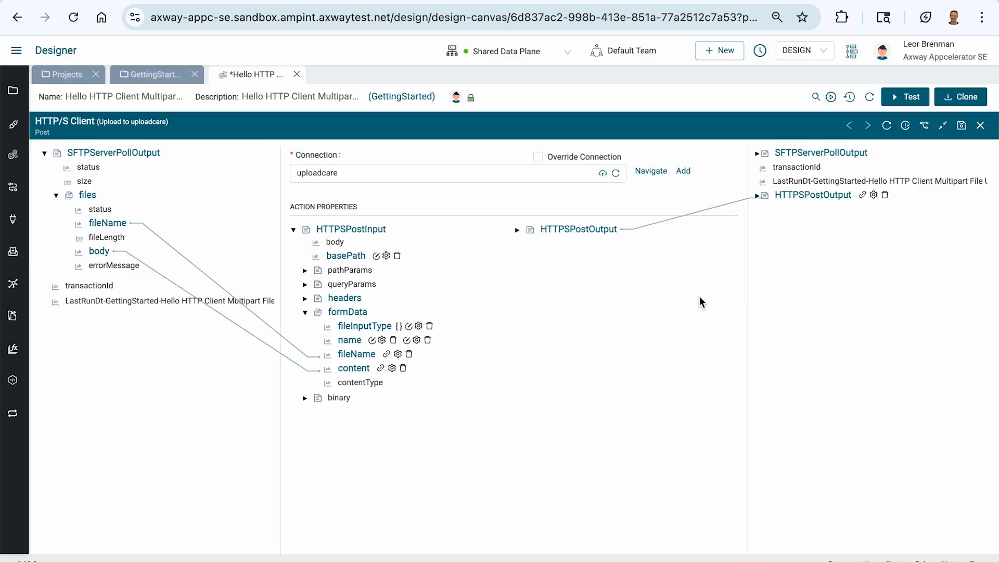
# - Add a second fileInputType value of String under formData and set its formData index to 1
pyautogui.rightClick(365, 326)
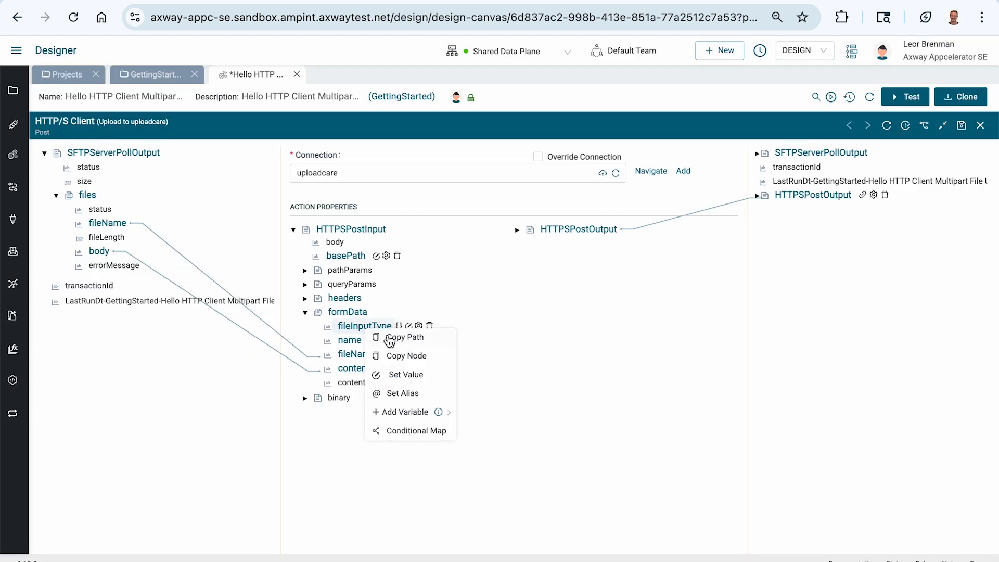
pyautogui.click(395, 375)
pyautogui.click(330, 108)
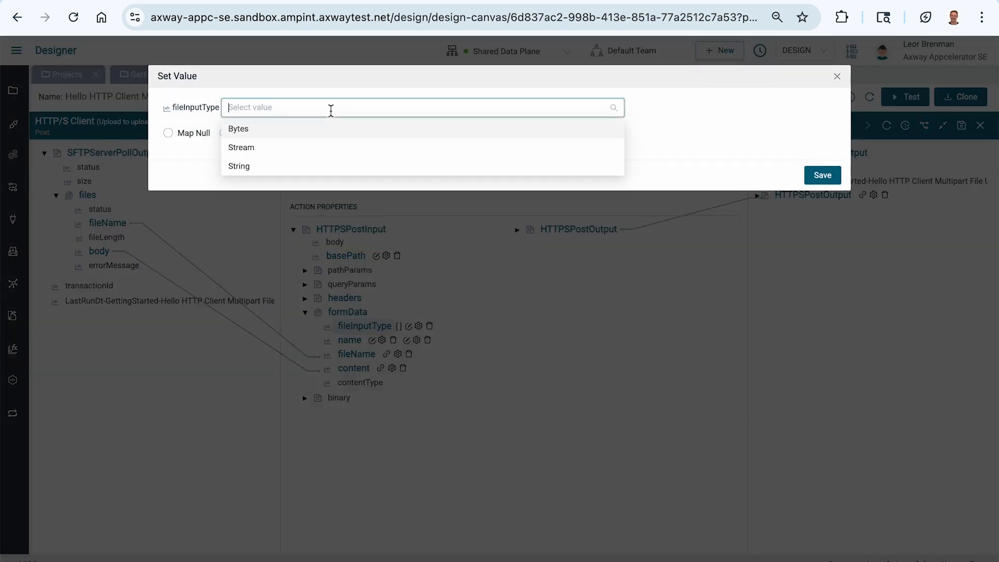
pyautogui.click(300, 166)
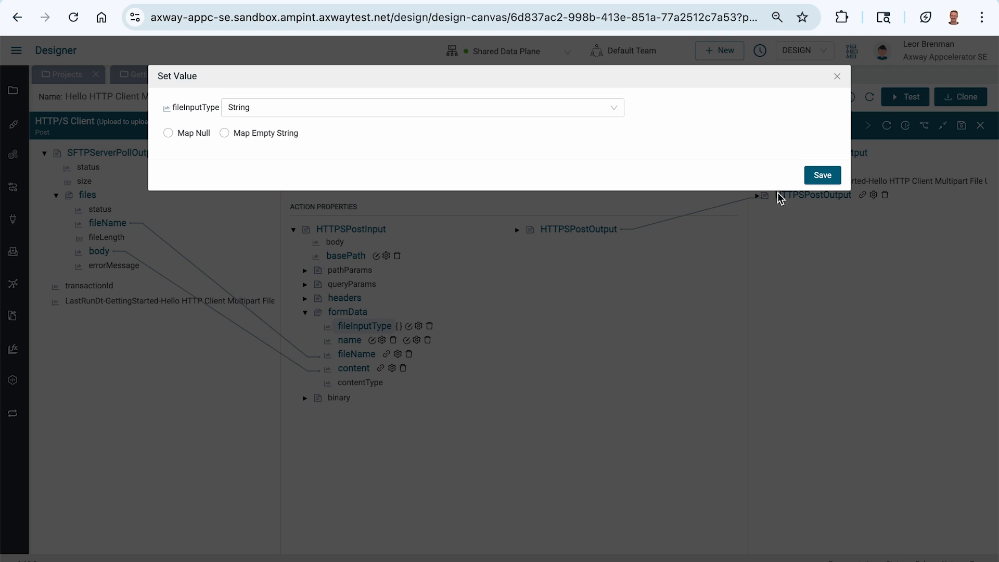
pyautogui.click(821, 175)
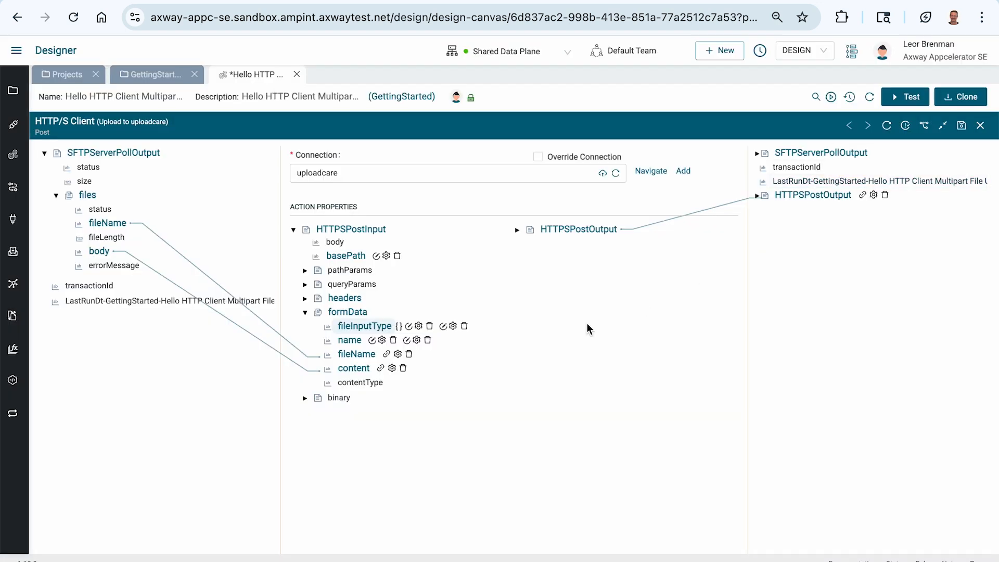
pyautogui.click(453, 325)
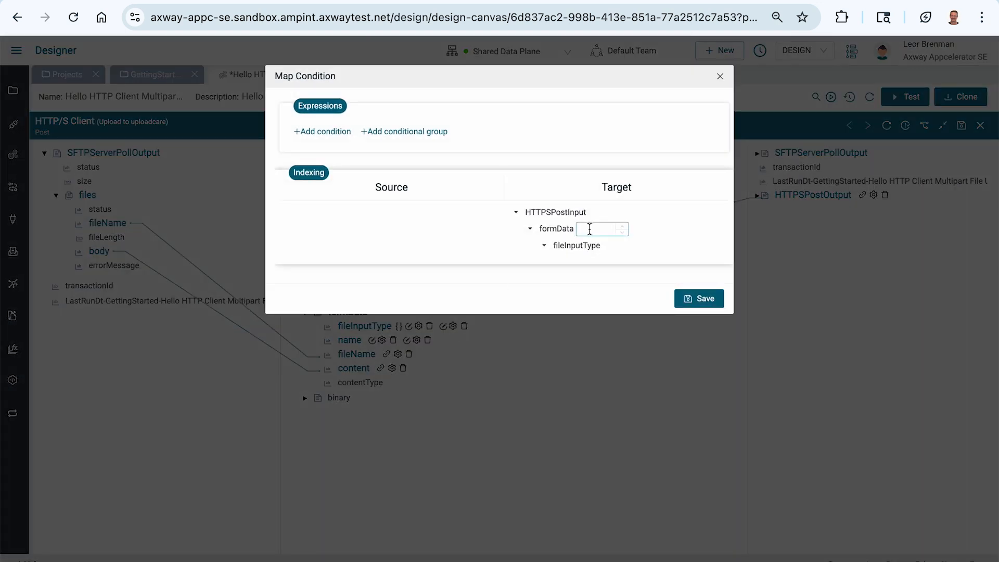
pyautogui.write('1')
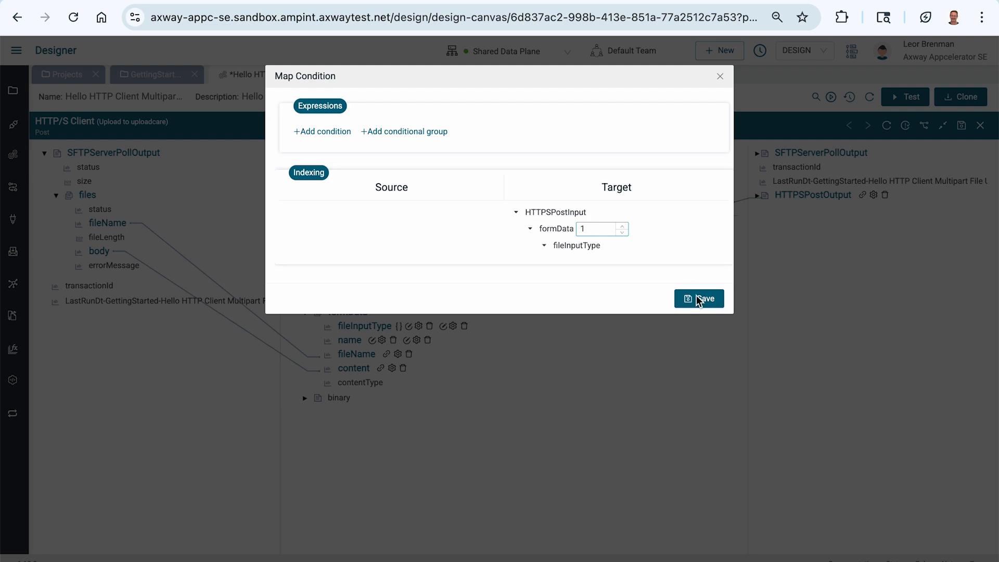
pyautogui.click(696, 295)
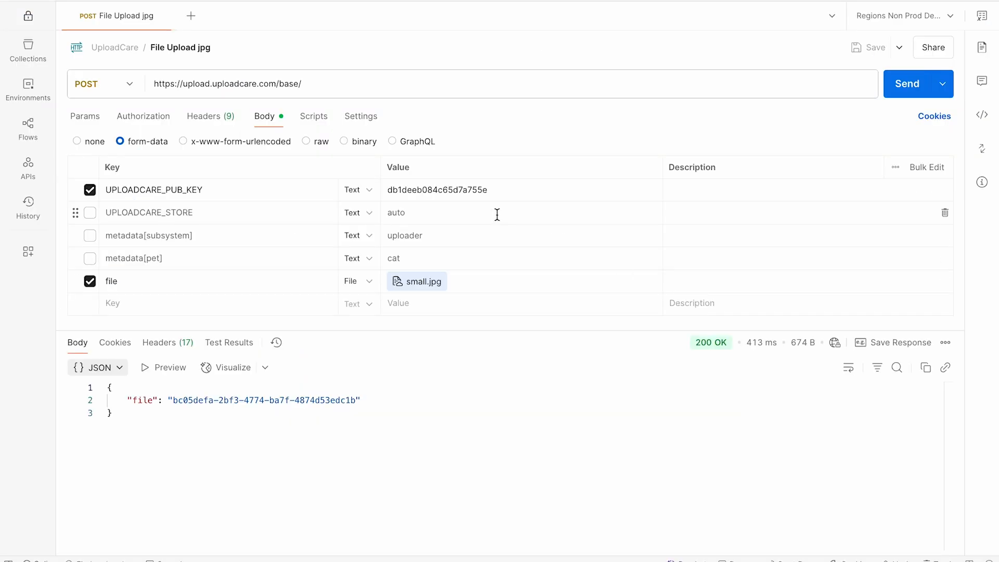
# - Copy the Uploadcare public key value from Postman and add it as a second formData content value with index 1
pyautogui.doubleClick(459, 183)
pyautogui.hotkey('ctrl', 'c')
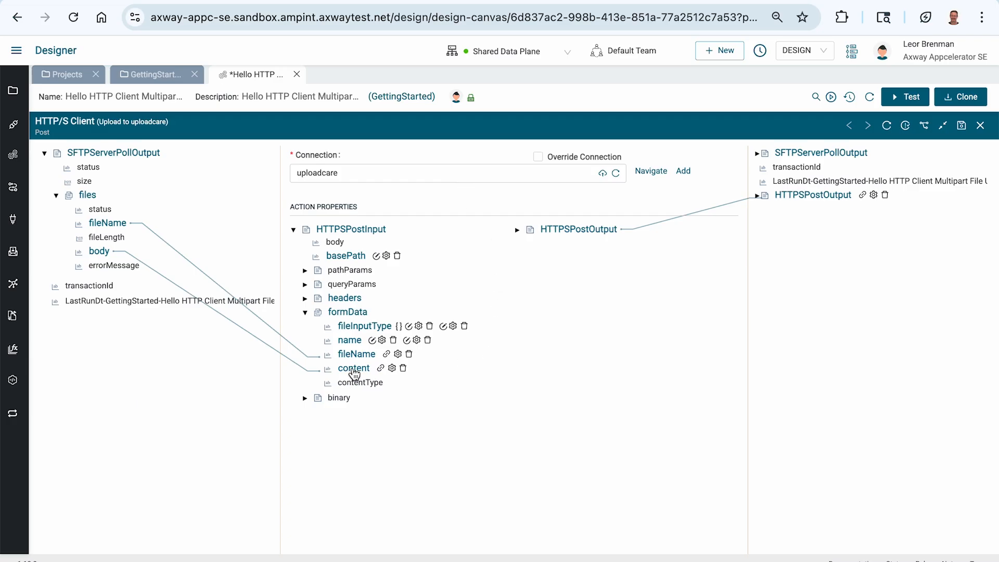
pyautogui.rightClick(351, 366)
pyautogui.click(393, 418)
pyautogui.hotkey('ctrl', 'v')
pyautogui.click(819, 255)
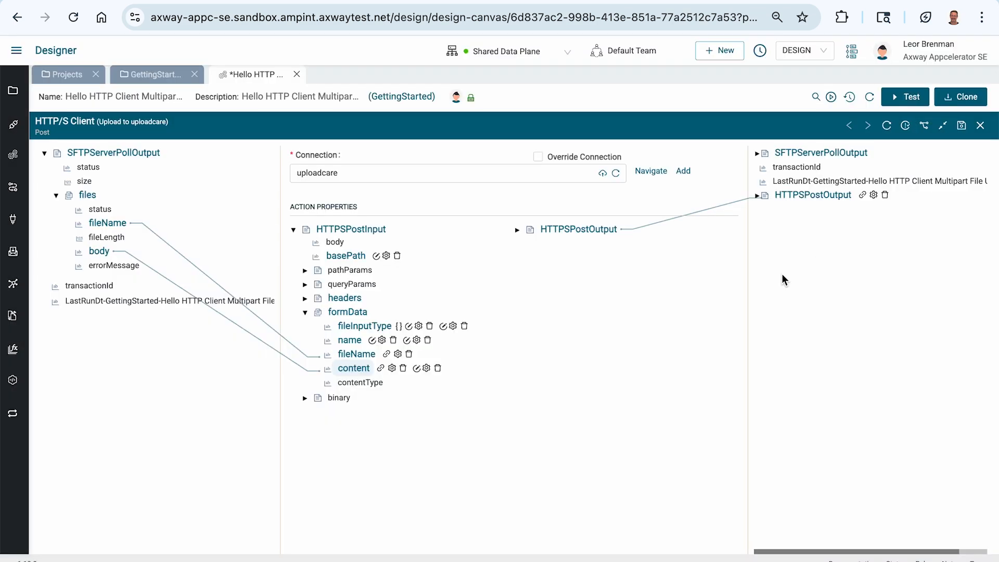
pyautogui.click(427, 367)
pyautogui.click(602, 229)
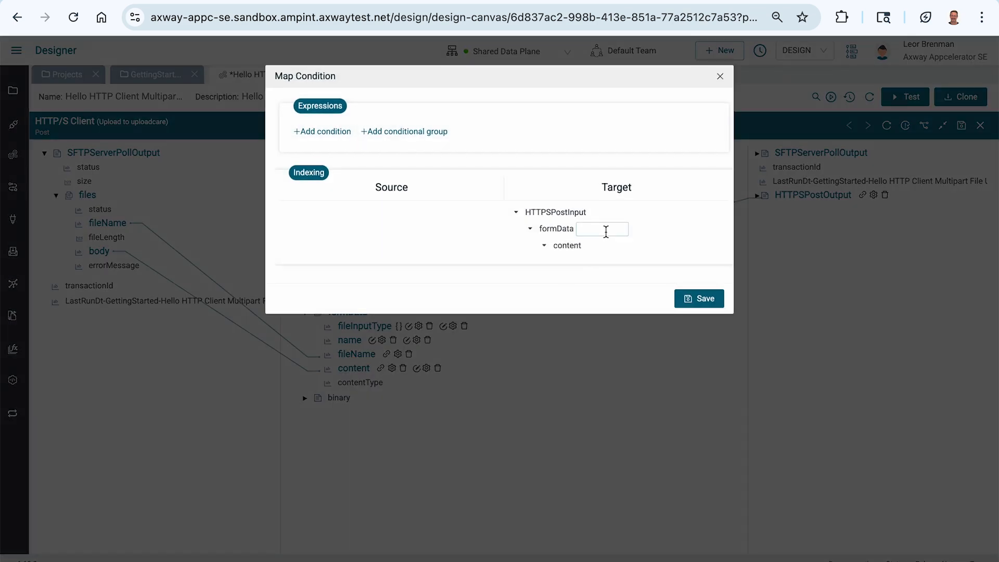
pyautogui.write('1')
pyautogui.click(708, 297)
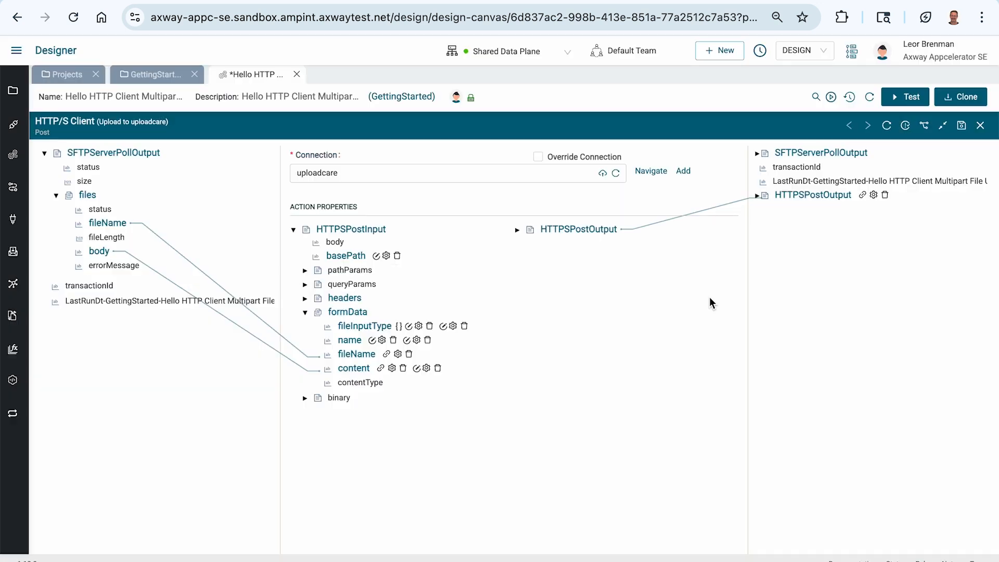
# - Save the HTTP/S Client configuration and activate the integration's event on the Shared Data Plane
pyautogui.click(962, 125)
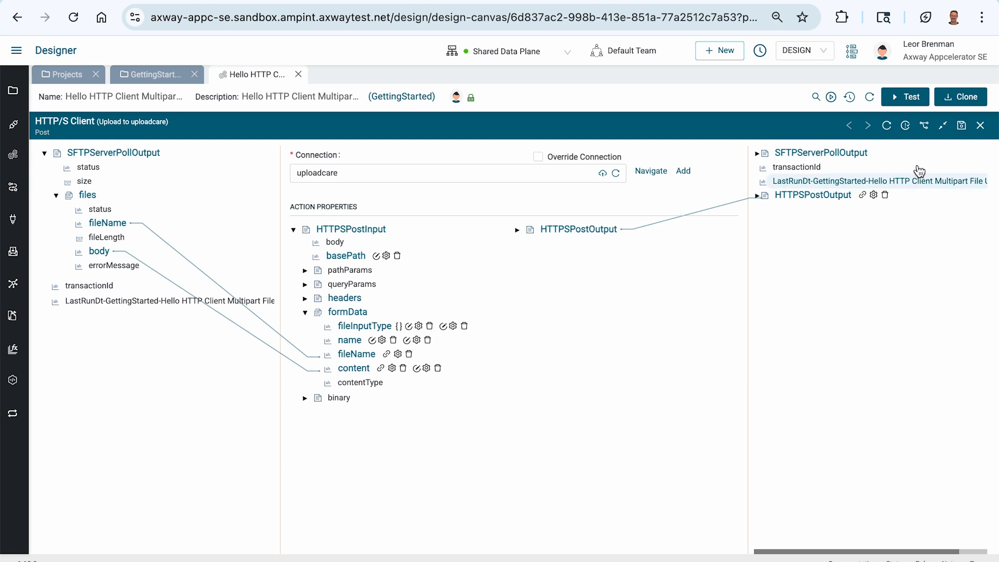
pyautogui.click(831, 97)
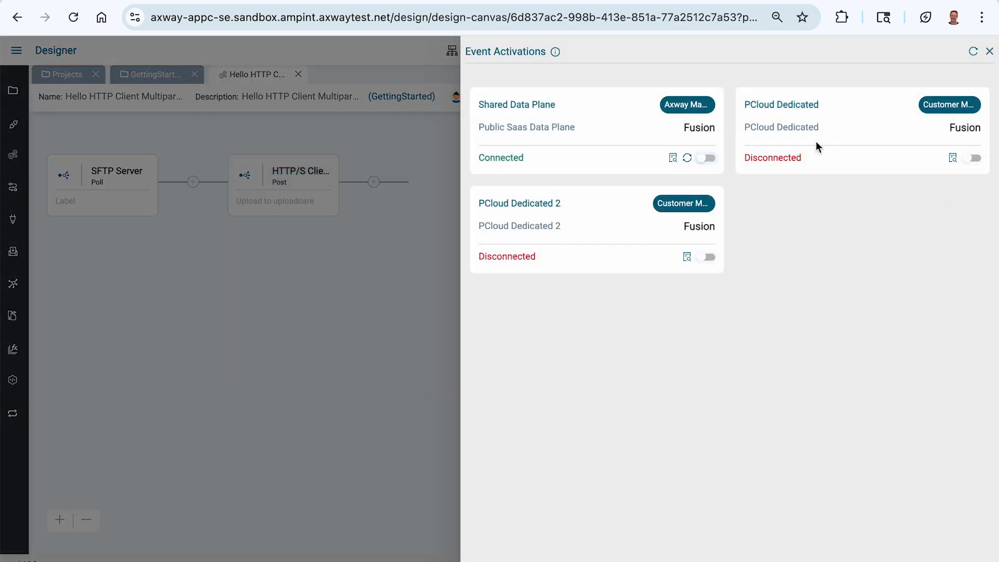
pyautogui.click(703, 158)
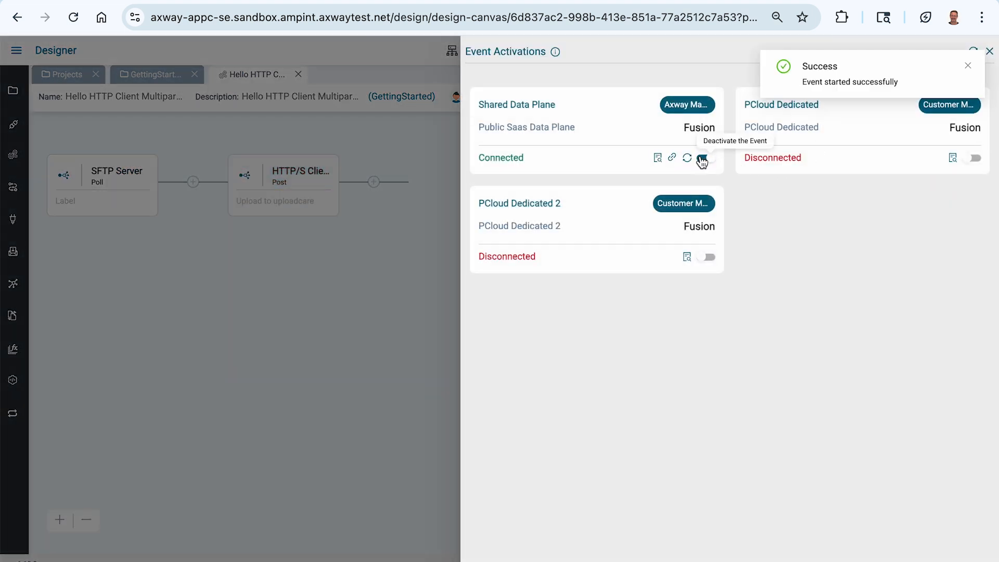
# - Switch to FileZilla and connect to the saved site SFTP axway-appc-se Sandbox
pyautogui.press('super+Tab')
pyautogui.press('super+Tab')
pyautogui.press('super+Tab')
pyautogui.press('super+Tab')
pyautogui.press('super+Tab')
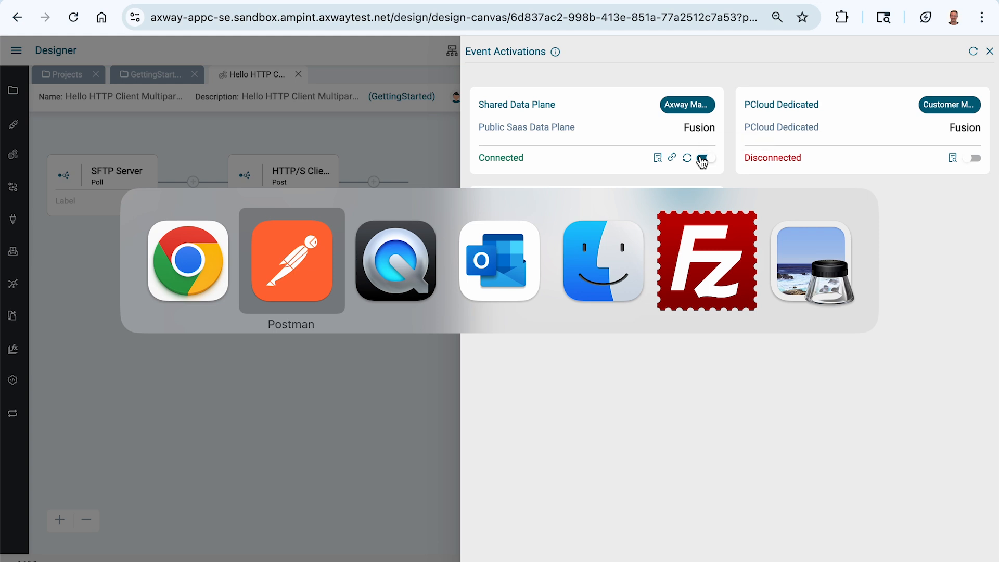
pyautogui.press('super+s')
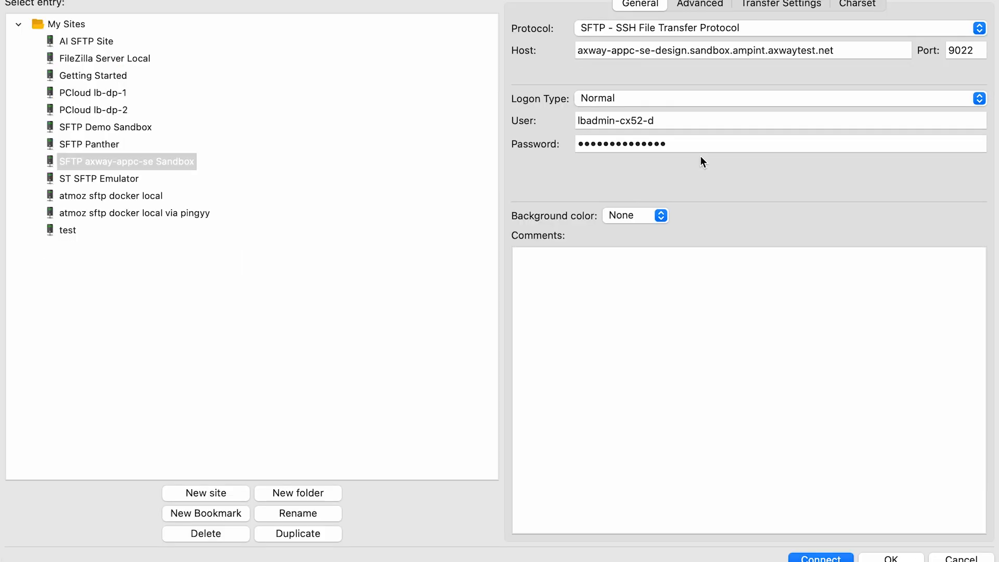
pyautogui.click(813, 556)
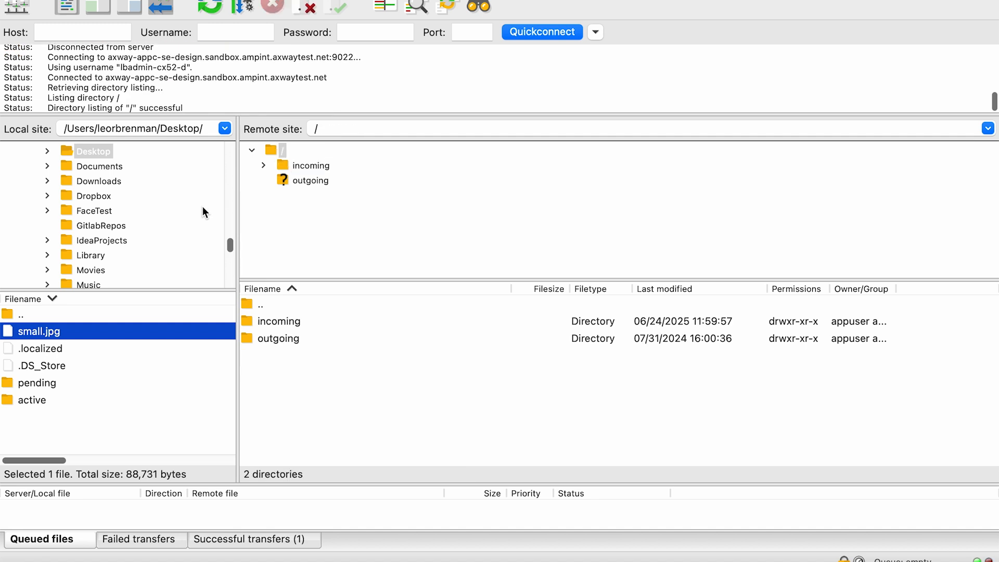
# - Upload small.jpg from the local Desktop folder to the remote /incoming directory
pyautogui.click(313, 165)
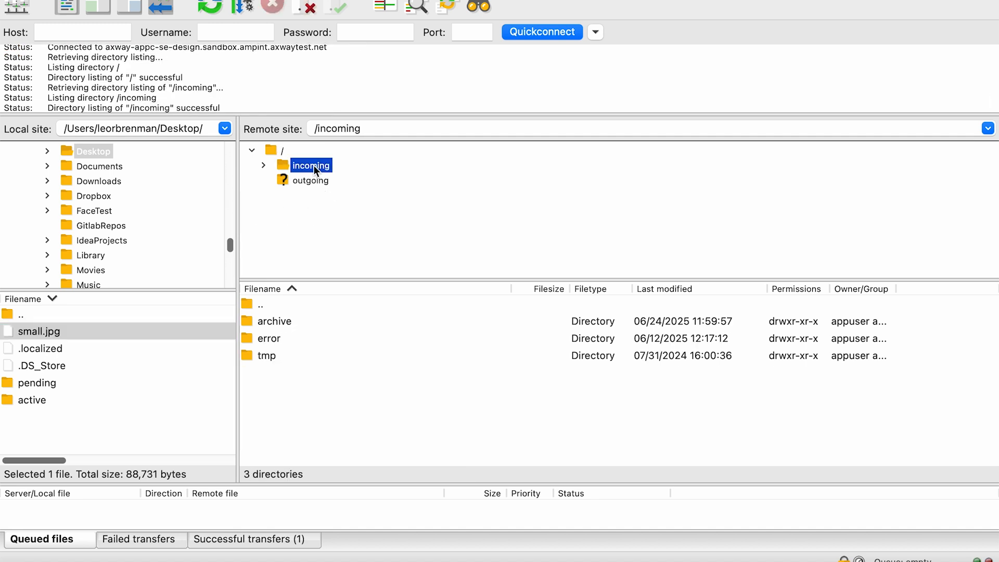
pyautogui.click(9, 337)
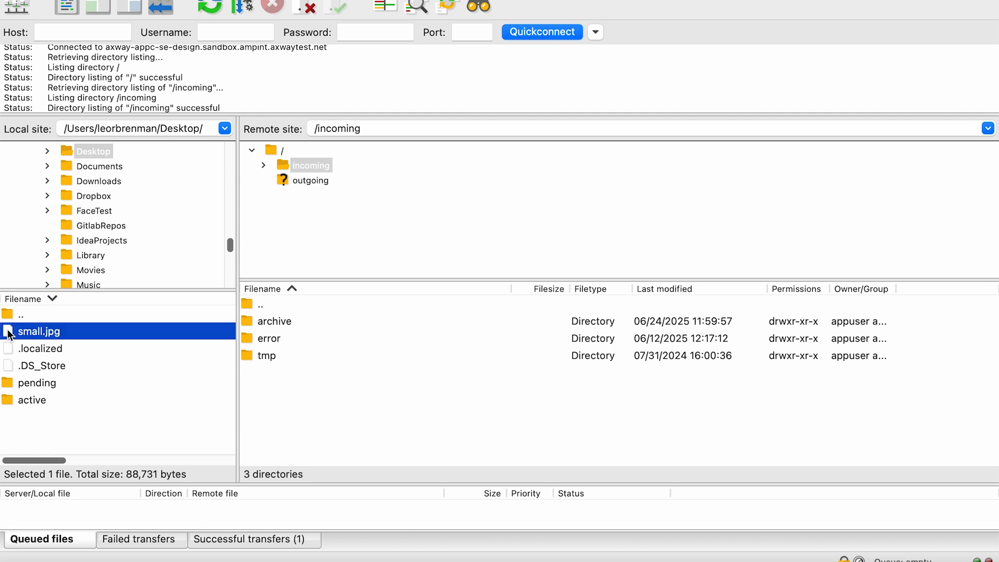
pyautogui.doubleClick(9, 333)
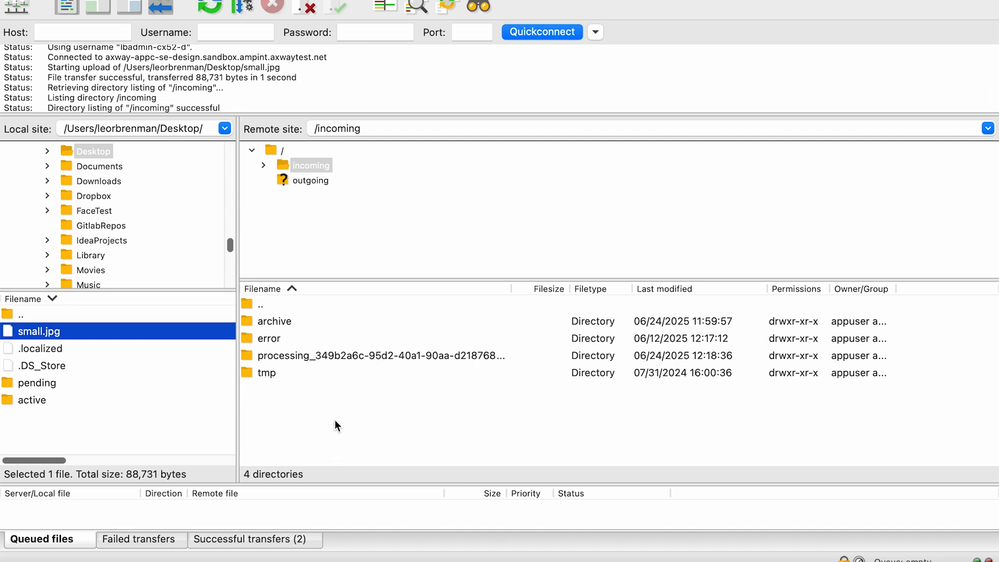
# - Switch to the Uploadcare project's files in Chrome and view the details of small.jpg
pyautogui.press('super+Tab')
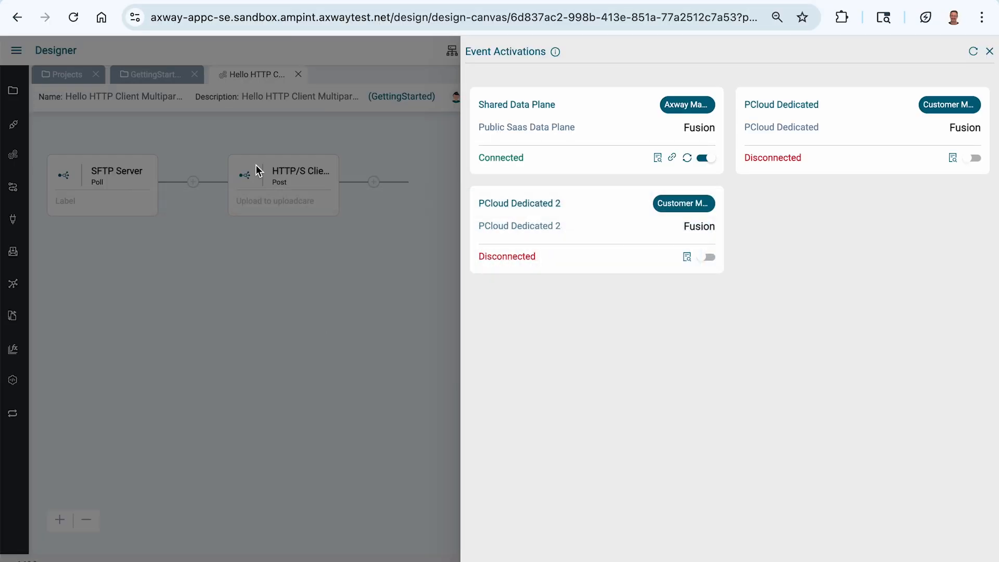
pyautogui.click(162, 0)
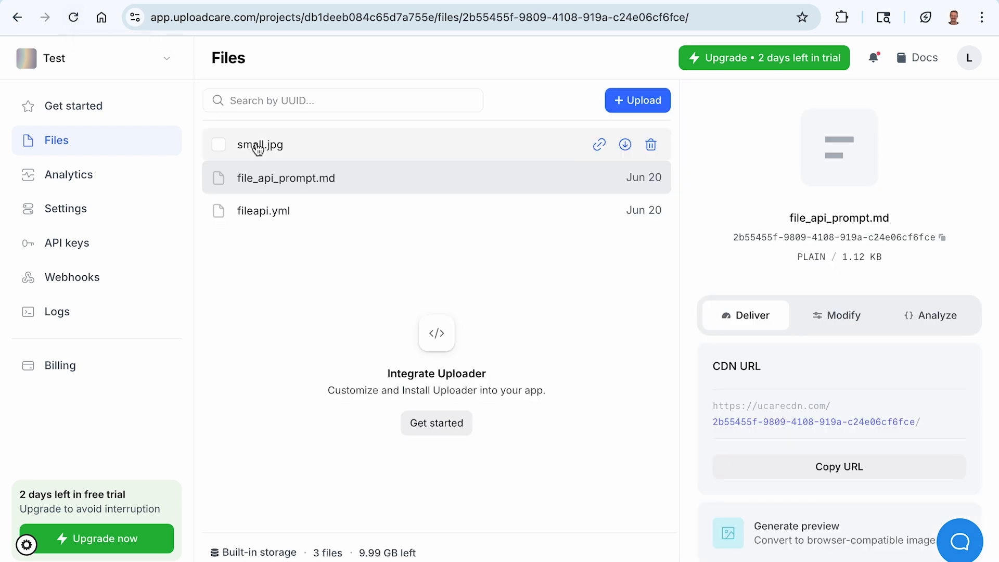
pyautogui.click(257, 148)
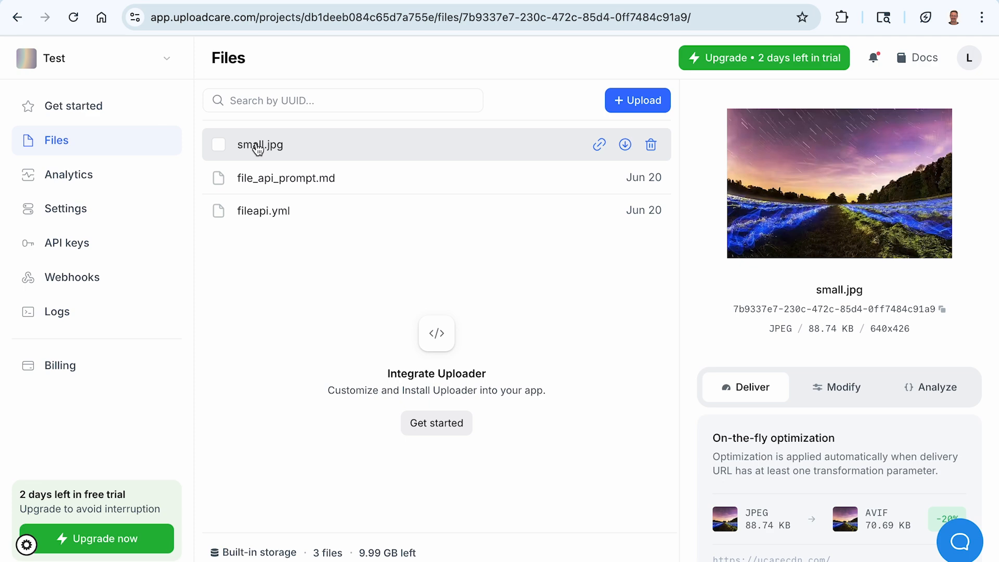
# - Return to the Axway integration and review the formData mappings under HTTPSPostInput in the maximized HTTP/S Client component
pyautogui.click(323, 0)
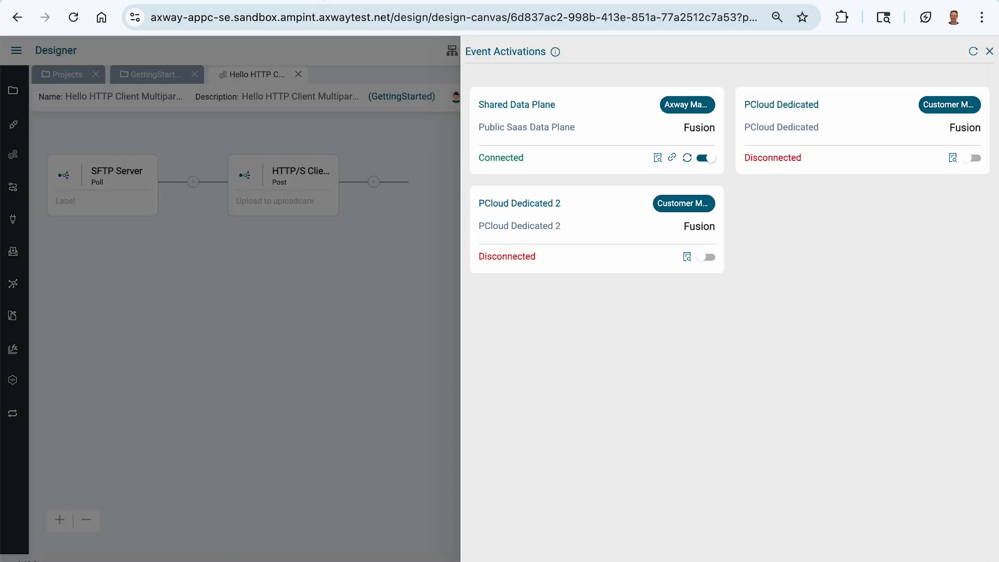
pyautogui.click(351, 302)
pyautogui.click(284, 172)
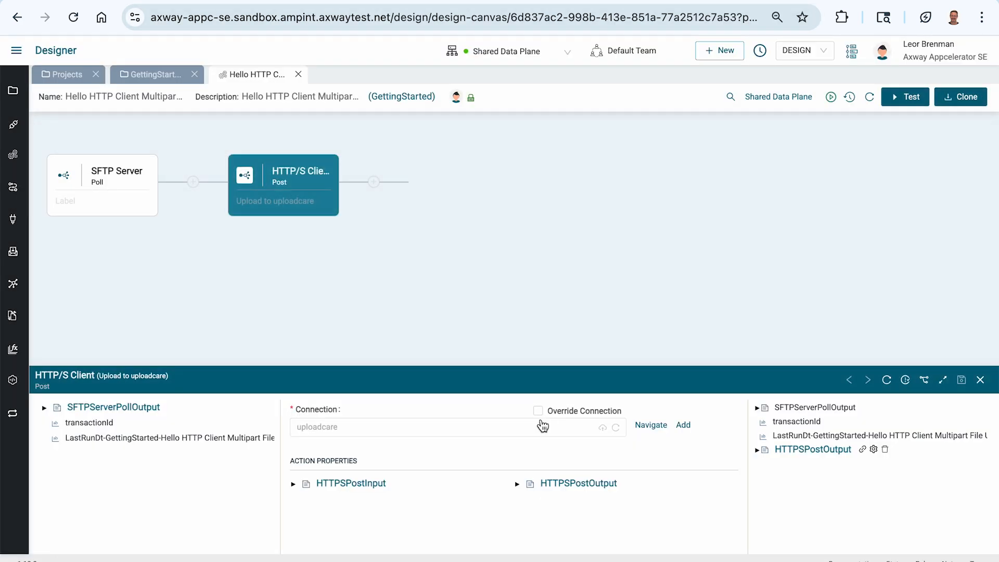
pyautogui.click(942, 380)
pyautogui.click(294, 231)
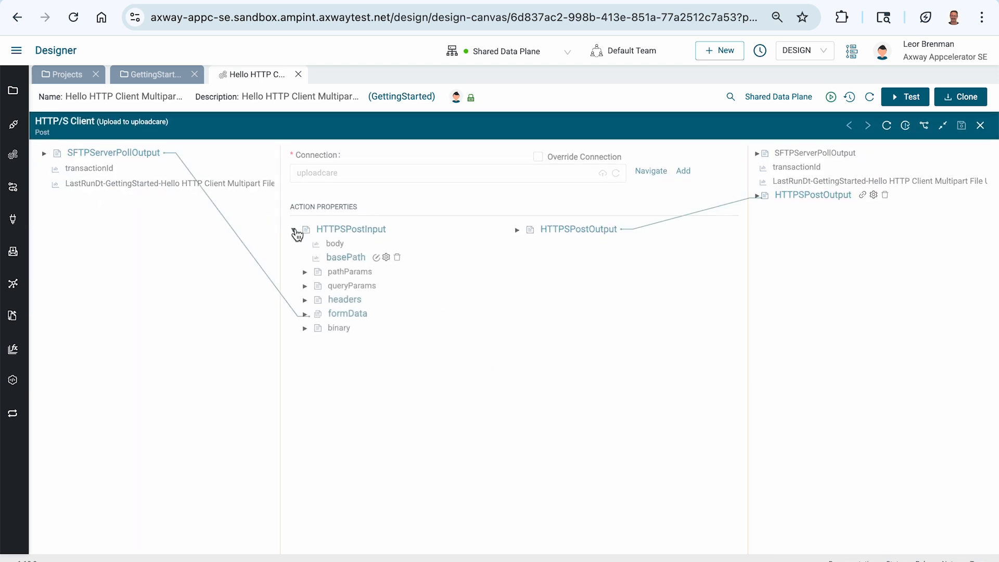
pyautogui.click(305, 316)
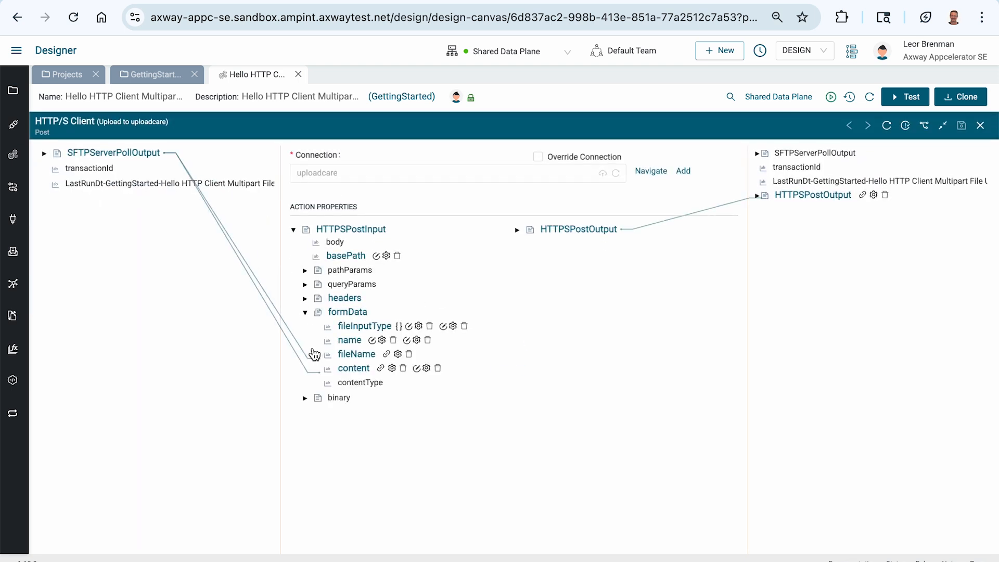